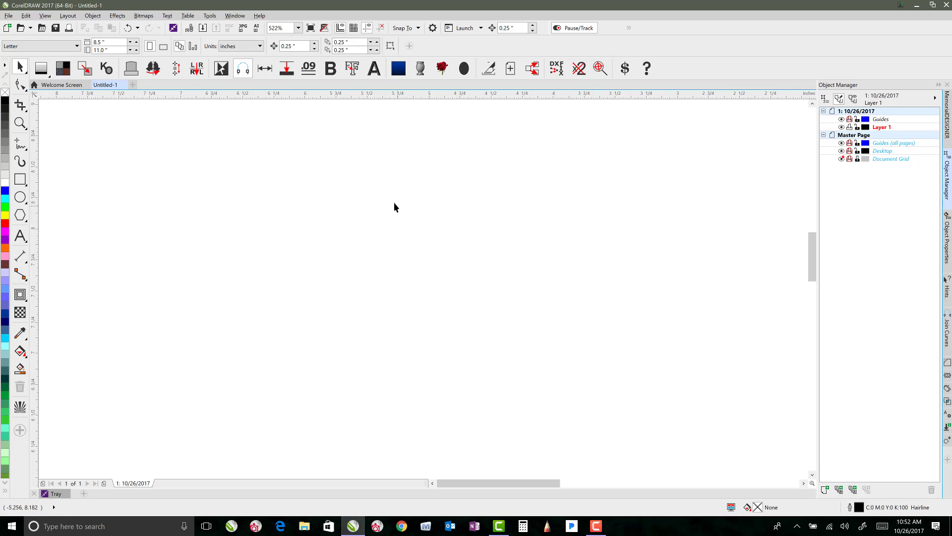
# Run the Thumbnailer project's Main.Start macro from the Run Macro dialog.
pyautogui.click(211, 16)
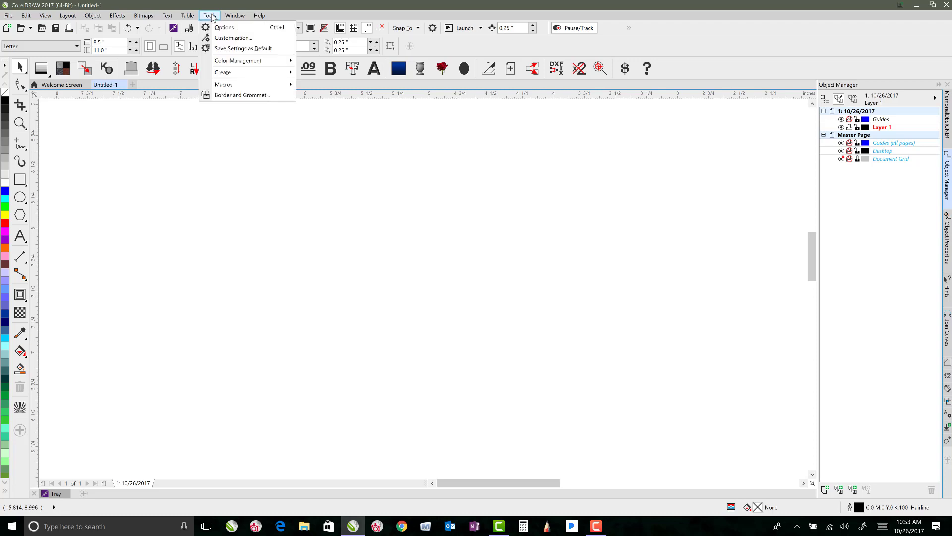
pyautogui.moveTo(226, 85)
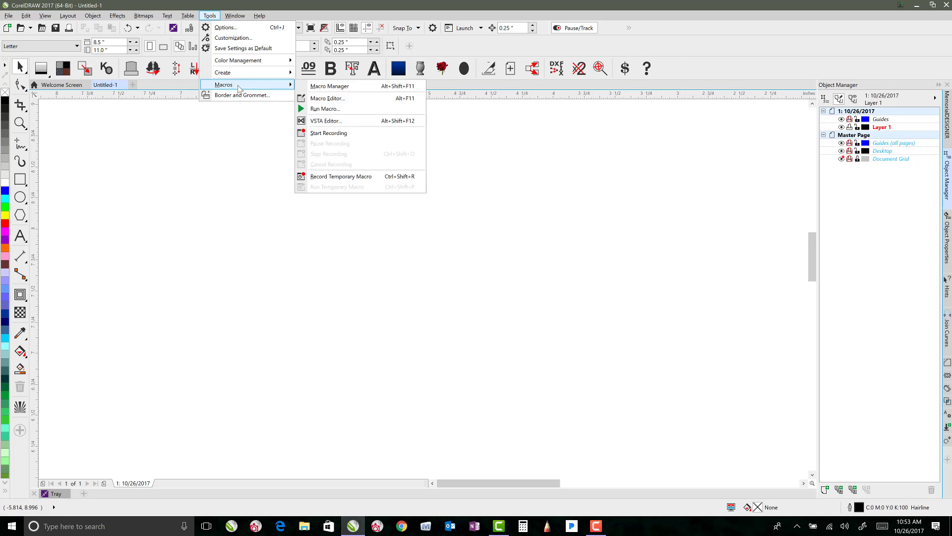
pyautogui.click(325, 108)
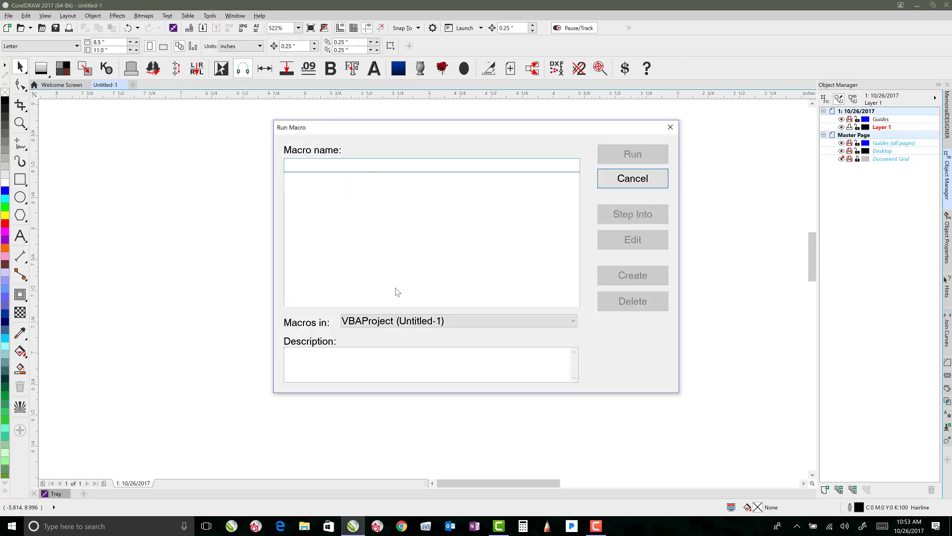
pyautogui.click(385, 323)
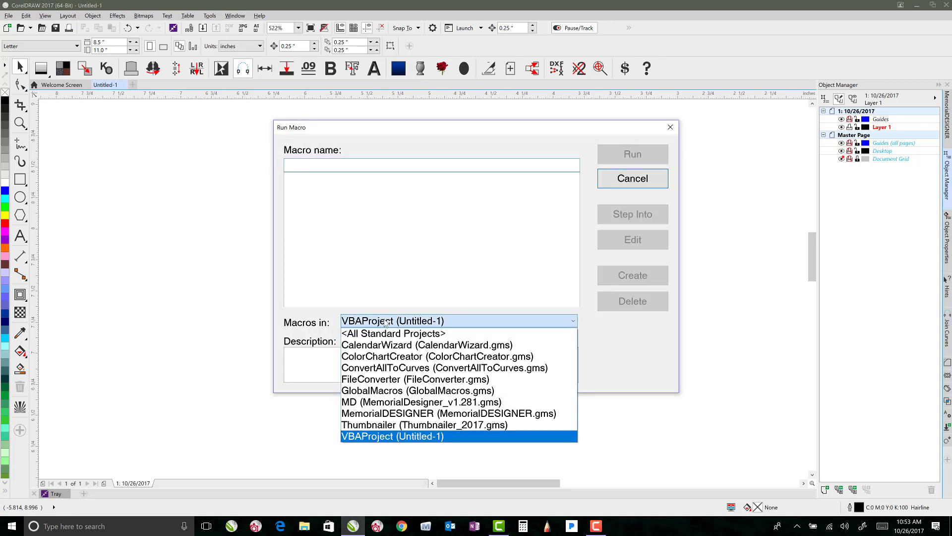
pyautogui.click(381, 426)
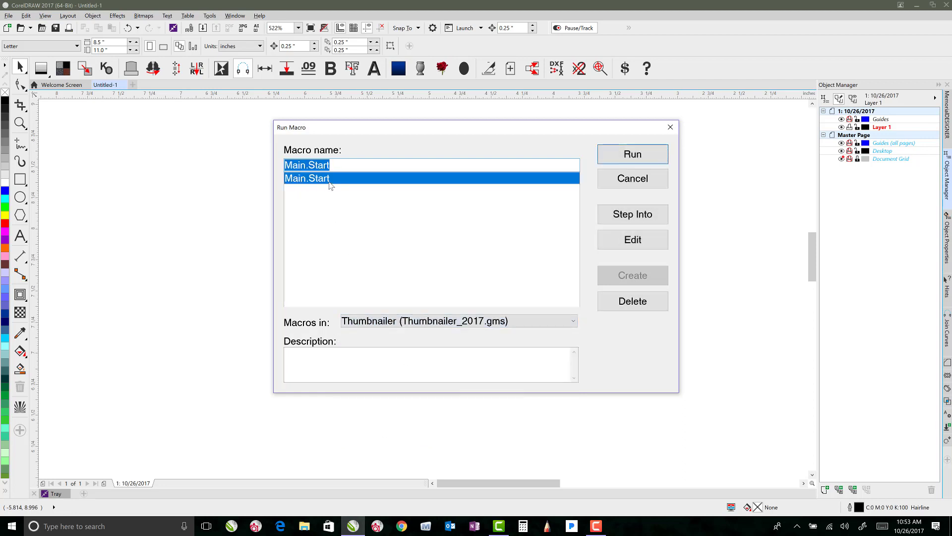
pyautogui.click(632, 156)
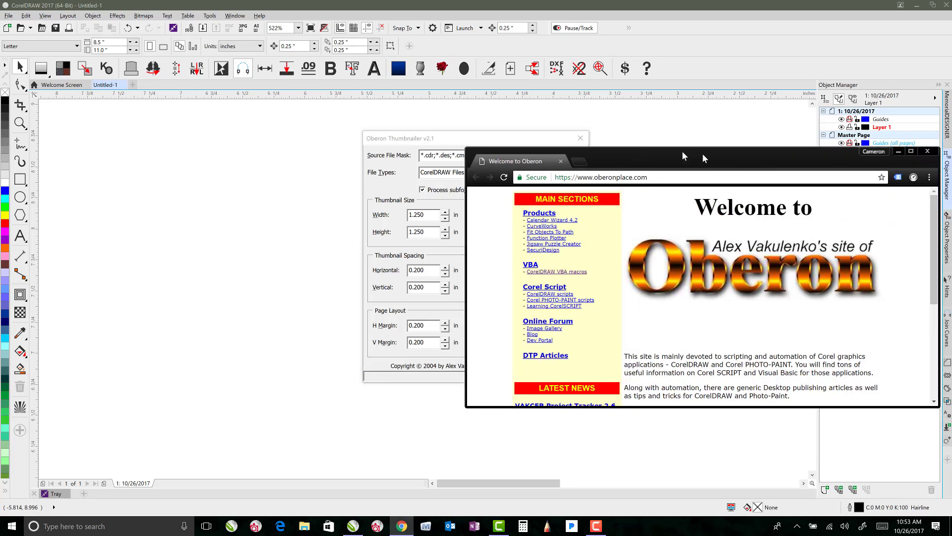
pyautogui.click(890, 148)
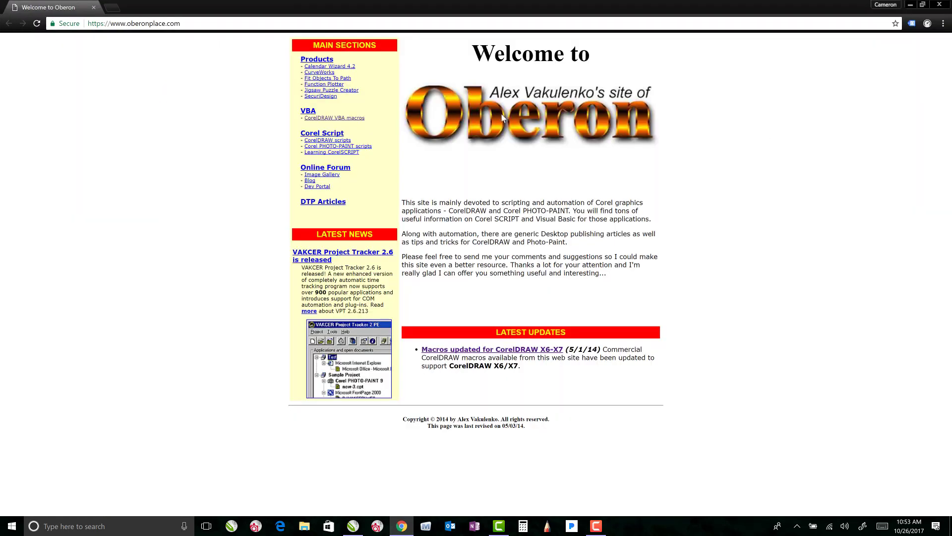
pyautogui.click(335, 119)
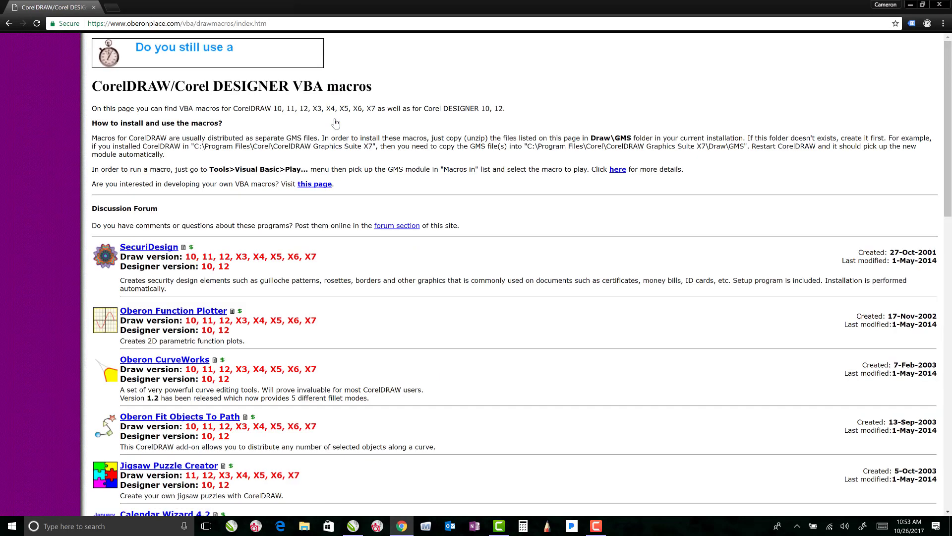
pyautogui.scroll(-8, 328, 165)
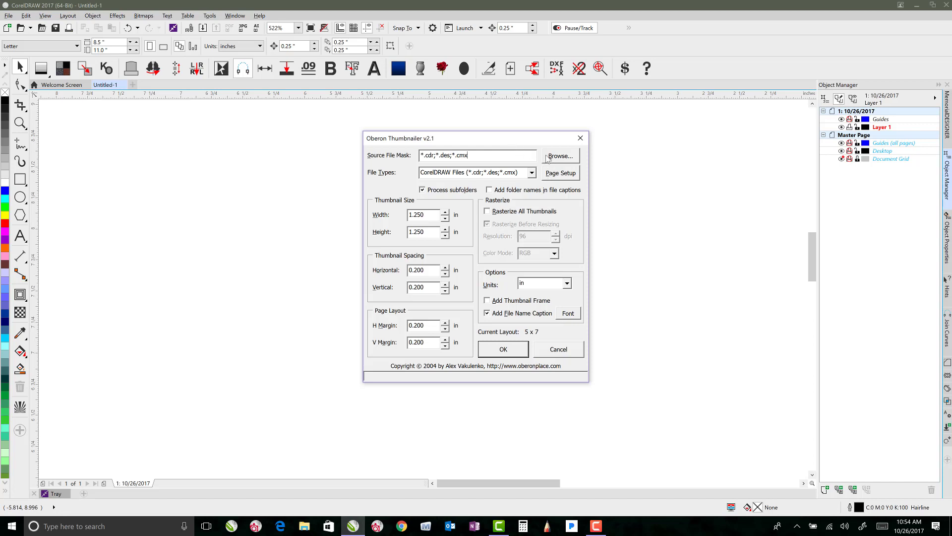
# Browse the source folder tree down through Documents, 1Artwork and Classic Collection to Designs.
pyautogui.click(560, 158)
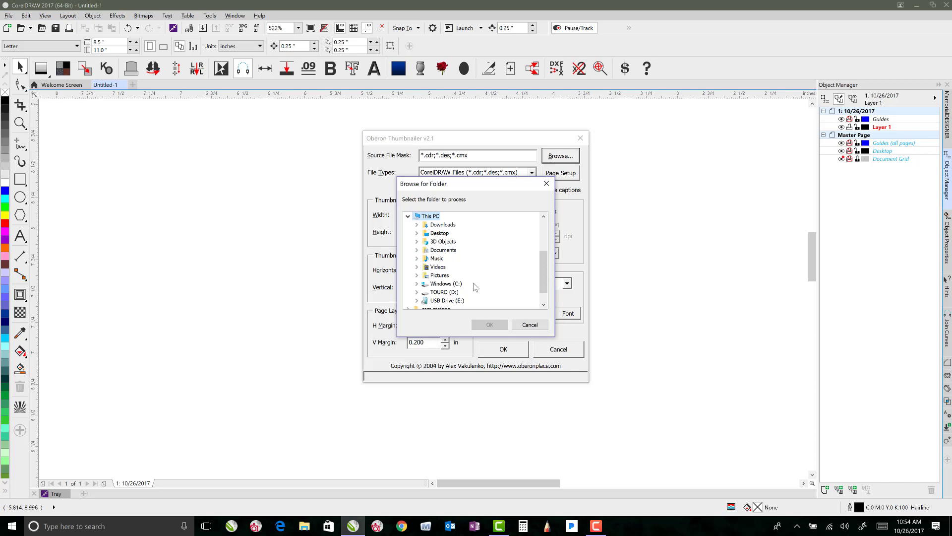
pyautogui.moveTo(543, 267); pyautogui.dragTo(548, 234)
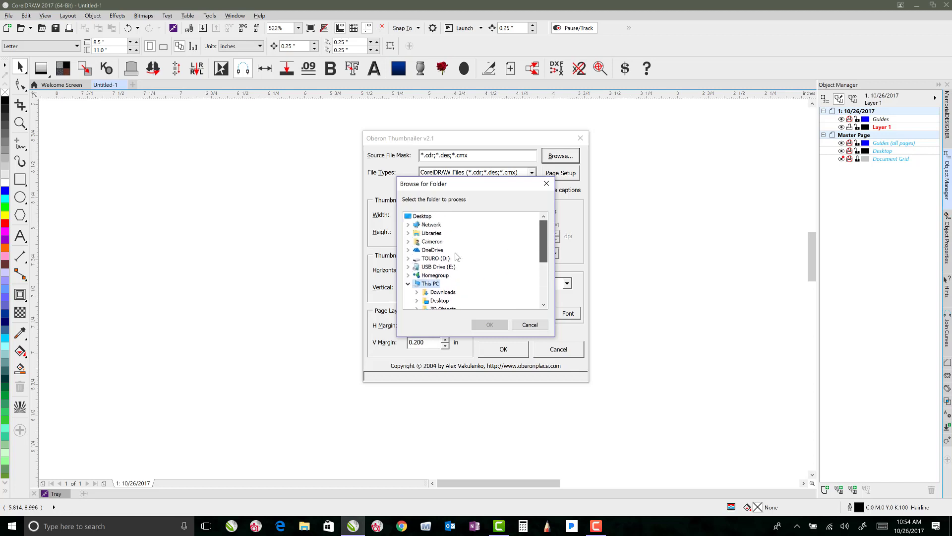
pyautogui.click(408, 250)
pyautogui.click(417, 267)
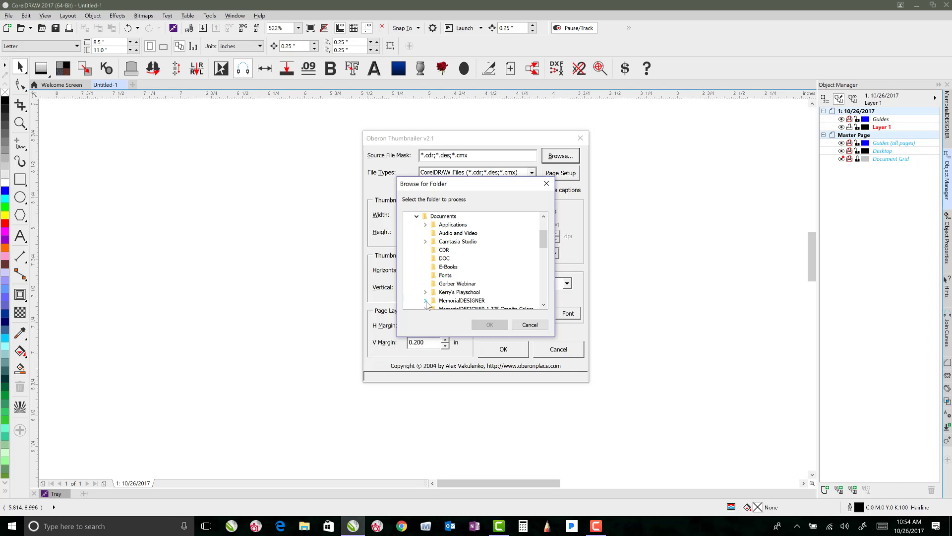
pyautogui.click(425, 301)
pyautogui.scroll(1, 441, 238)
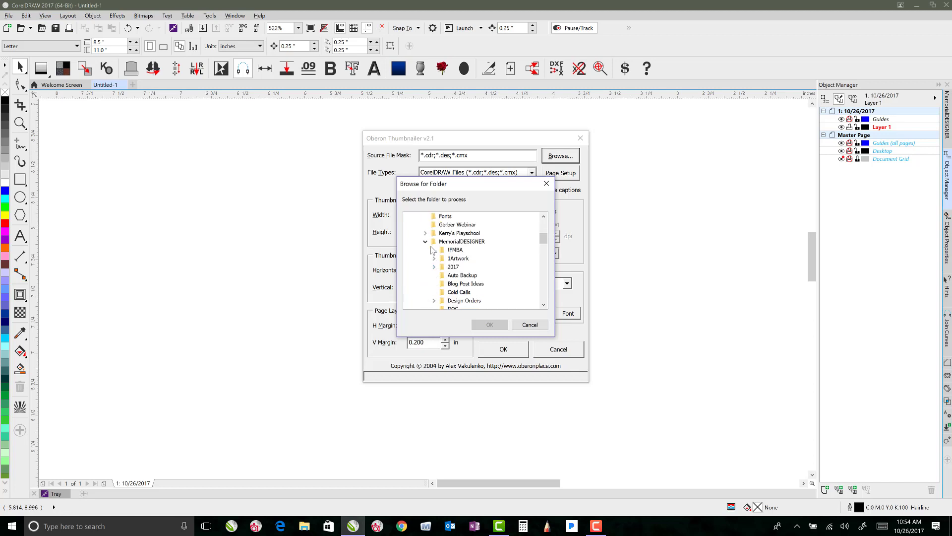
pyautogui.click(435, 260)
pyautogui.click(466, 292)
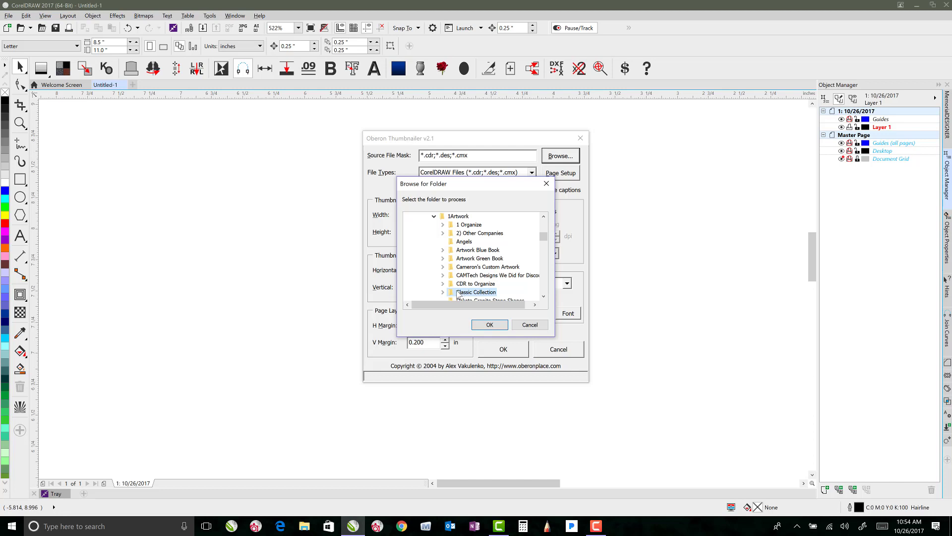
pyautogui.click(443, 292)
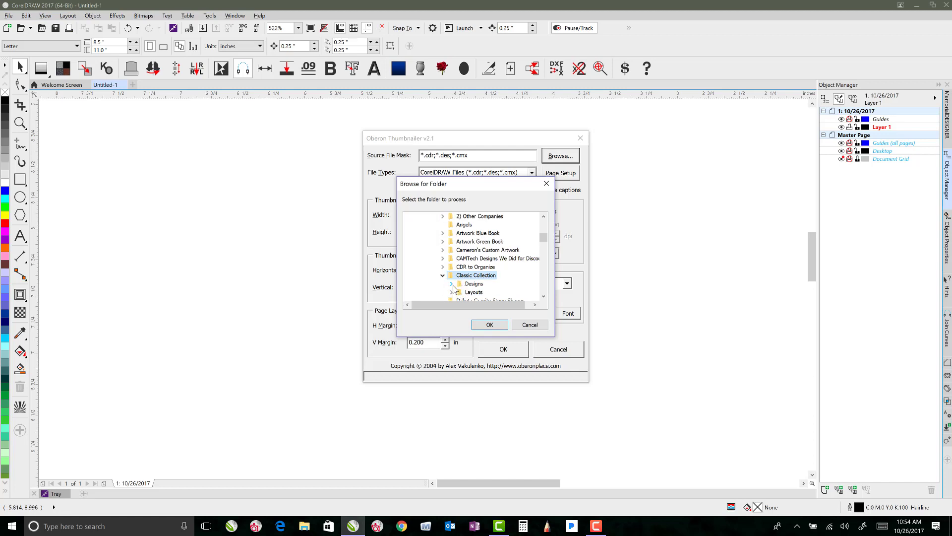
pyautogui.click(452, 284)
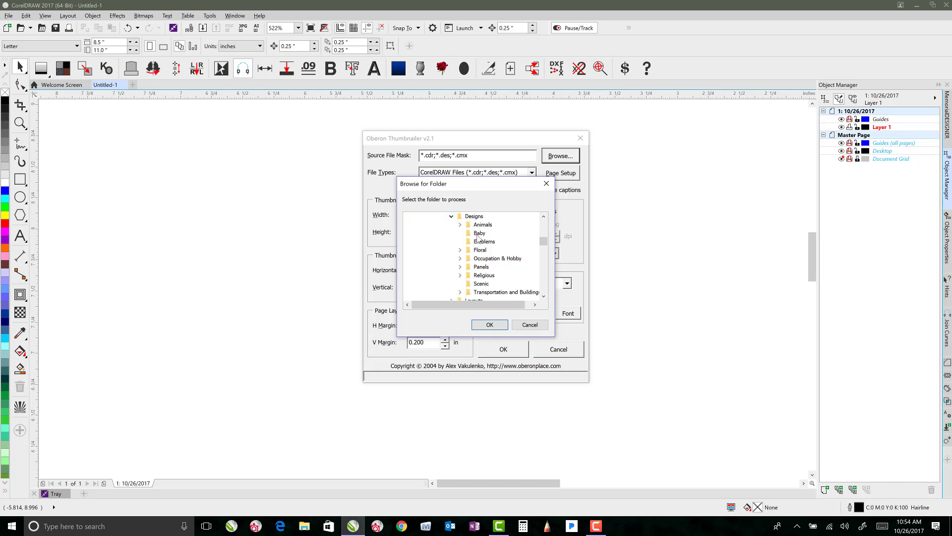
# Expand Designs > Animals and confirm the Birds folder as the source.
pyautogui.click(452, 216)
pyautogui.click(452, 217)
pyautogui.click(459, 225)
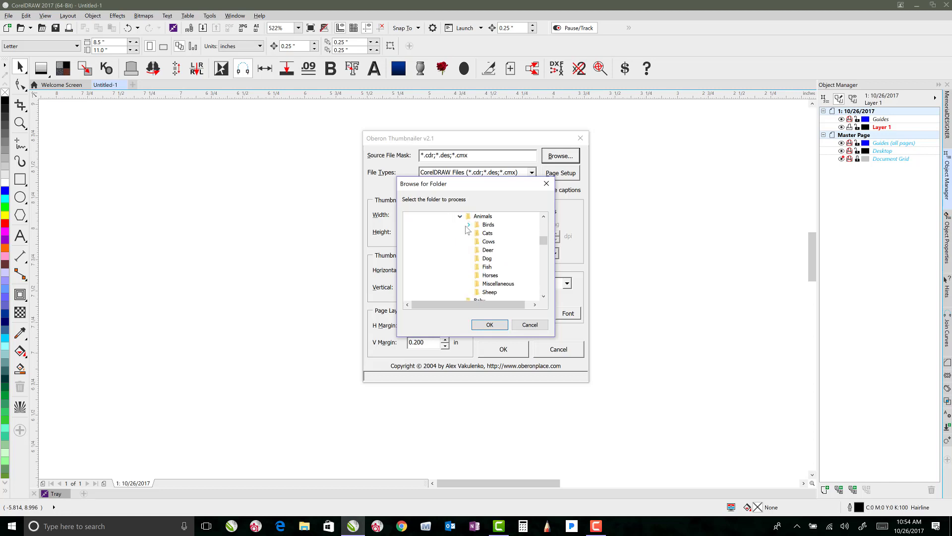
pyautogui.click(468, 225)
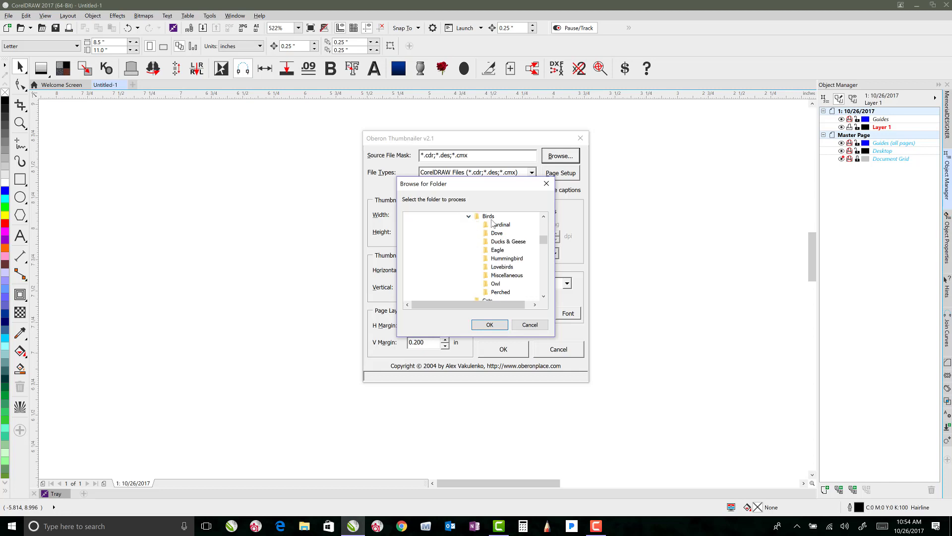
pyautogui.click(544, 217)
pyautogui.click(544, 217)
pyautogui.click(544, 217)
pyautogui.click(545, 217)
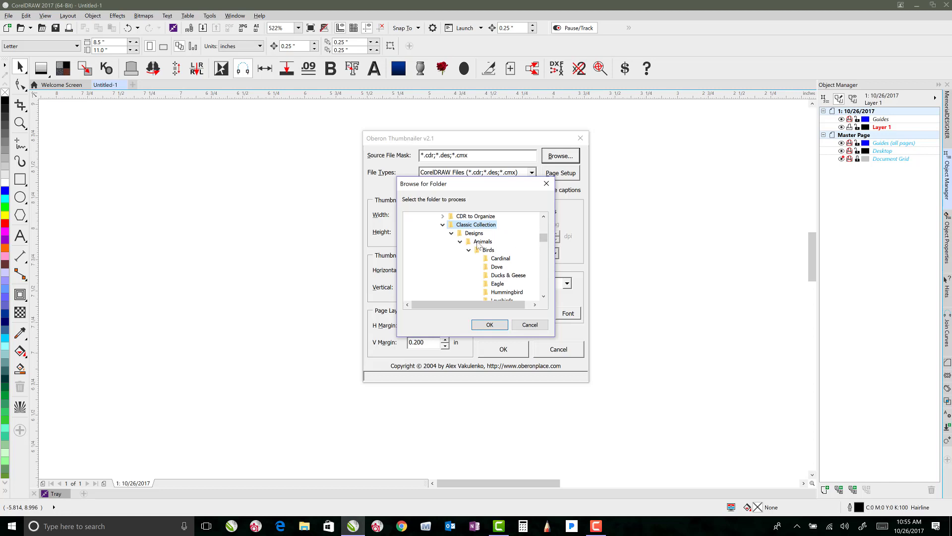
pyautogui.click(488, 252)
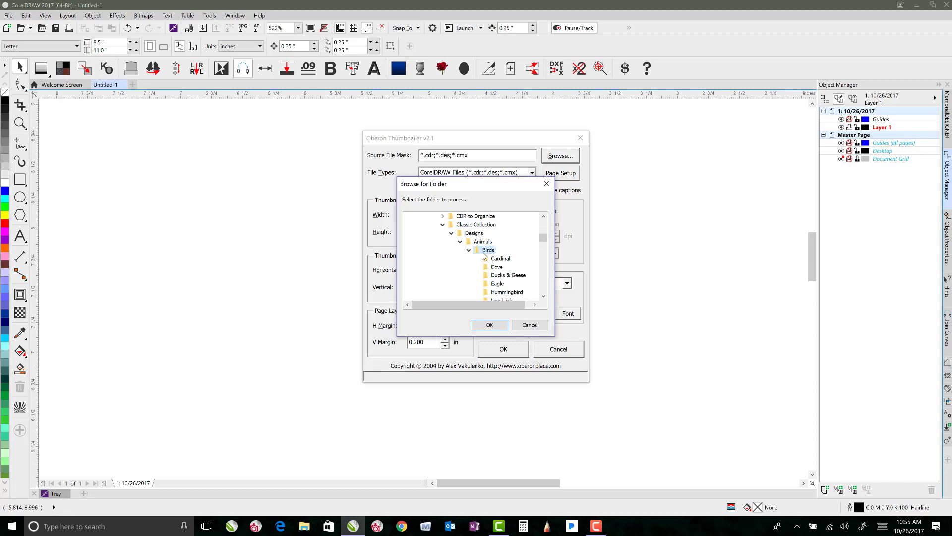
pyautogui.click(489, 325)
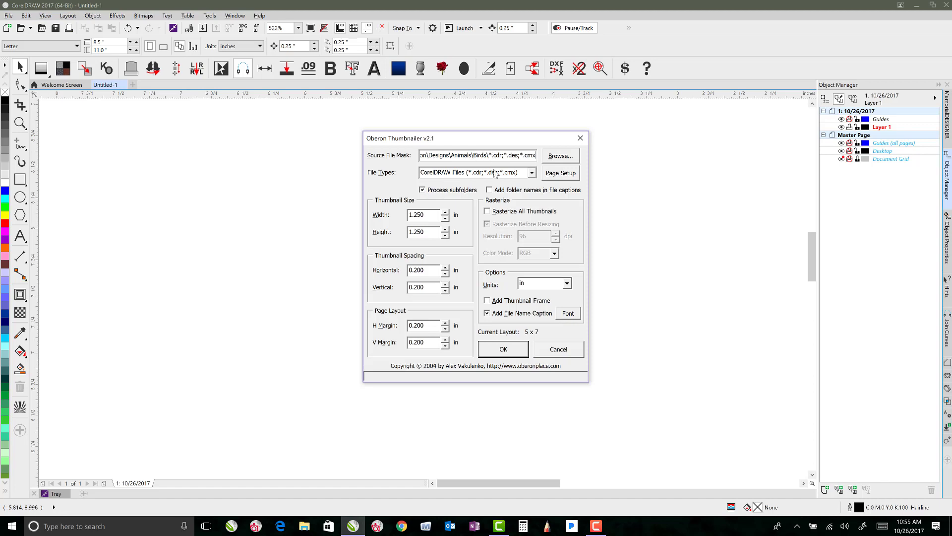
pyautogui.click(532, 172)
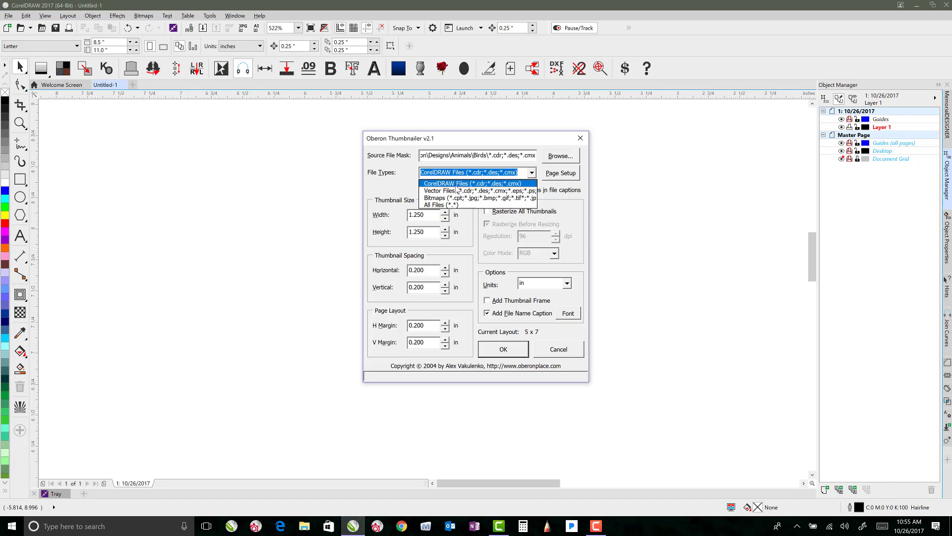
pyautogui.click(486, 184)
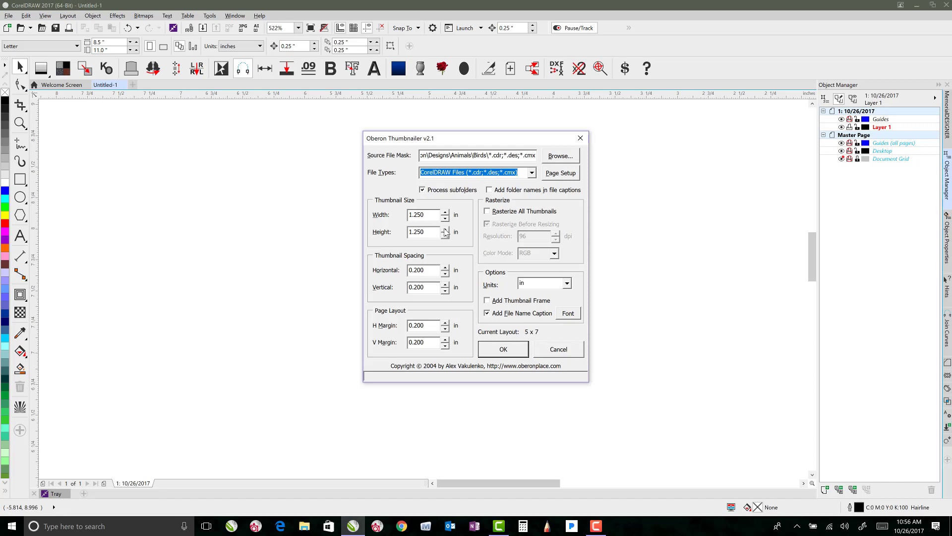
# Set thumbnail width and height to 2 in, then check the 8.5 x 11 in page setup.
pyautogui.doubleClick(432, 215)
pyautogui.write('2')
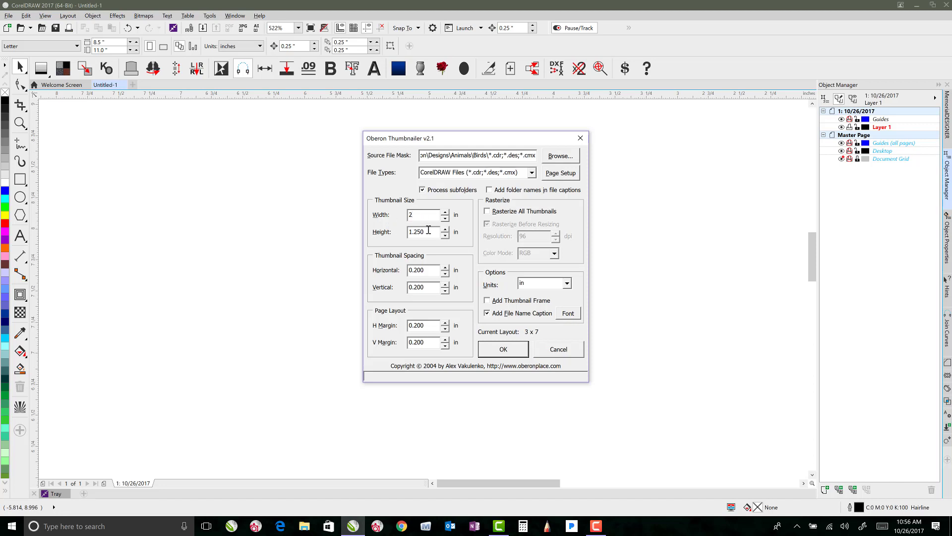
pyautogui.doubleClick(421, 232)
pyautogui.write('2')
pyautogui.click(559, 175)
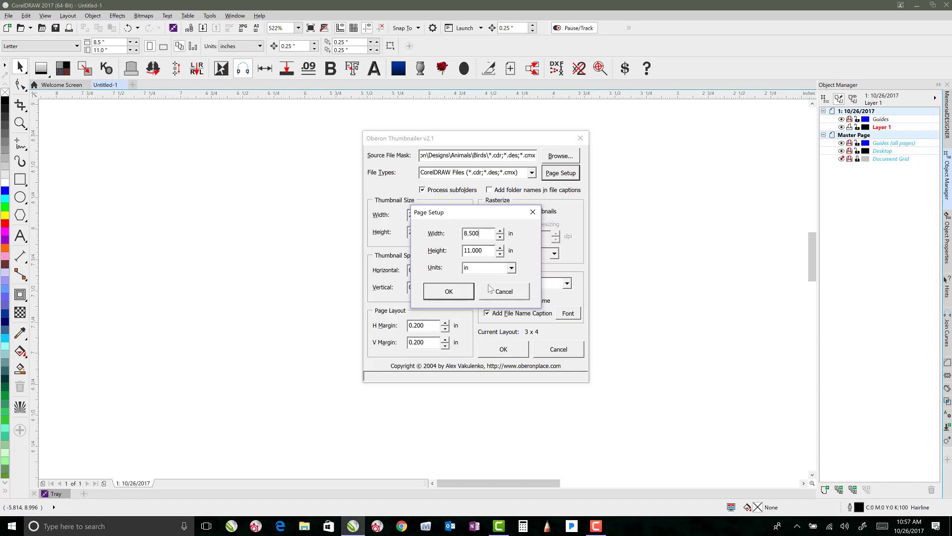
# Cancel Page Setup and reset the thumbnail width and height to 1.25 in.
pyautogui.click(504, 292)
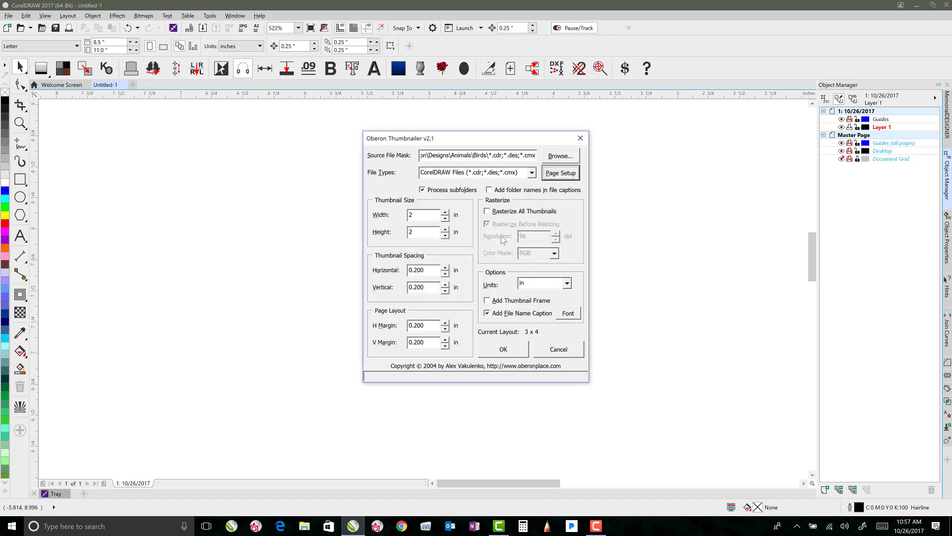
pyautogui.click(558, 176)
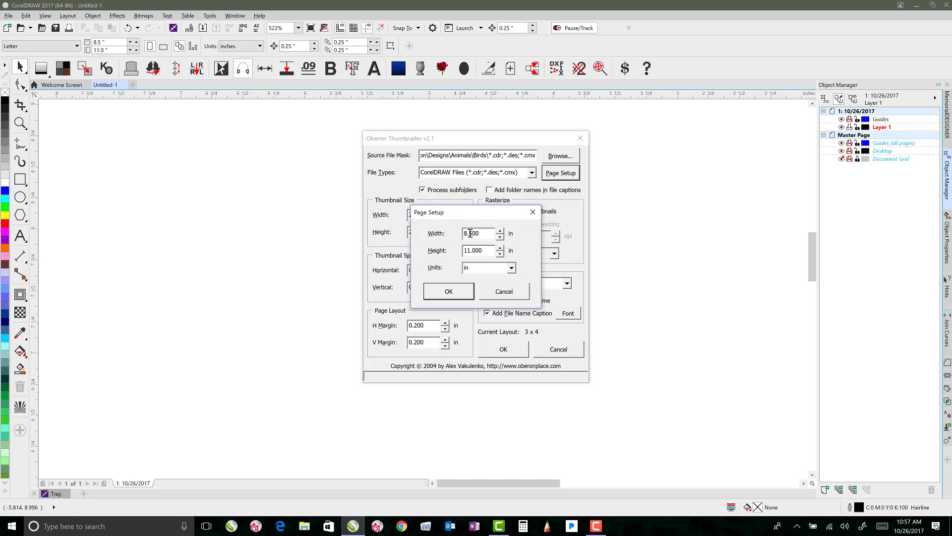
pyautogui.click(496, 293)
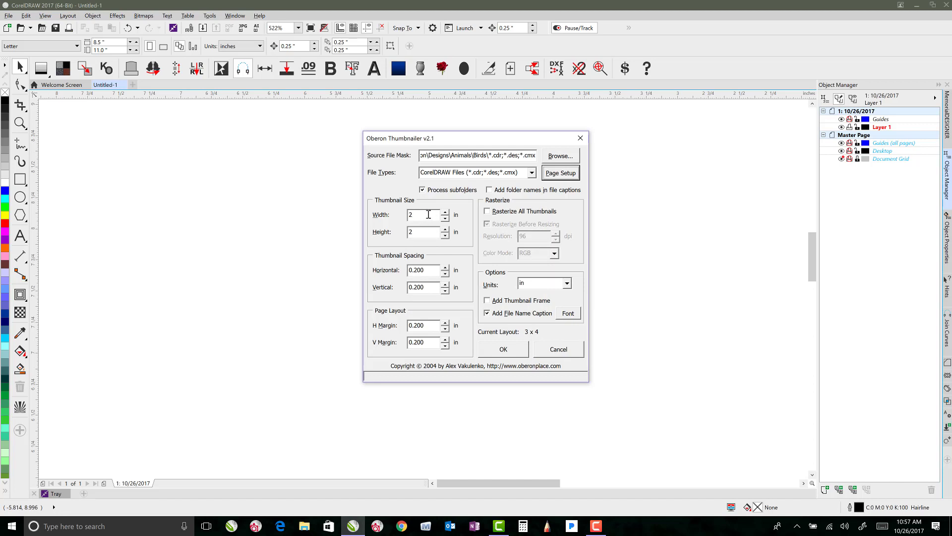
pyautogui.moveTo(428, 214); pyautogui.dragTo(406, 233)
pyautogui.write('1.251.25')
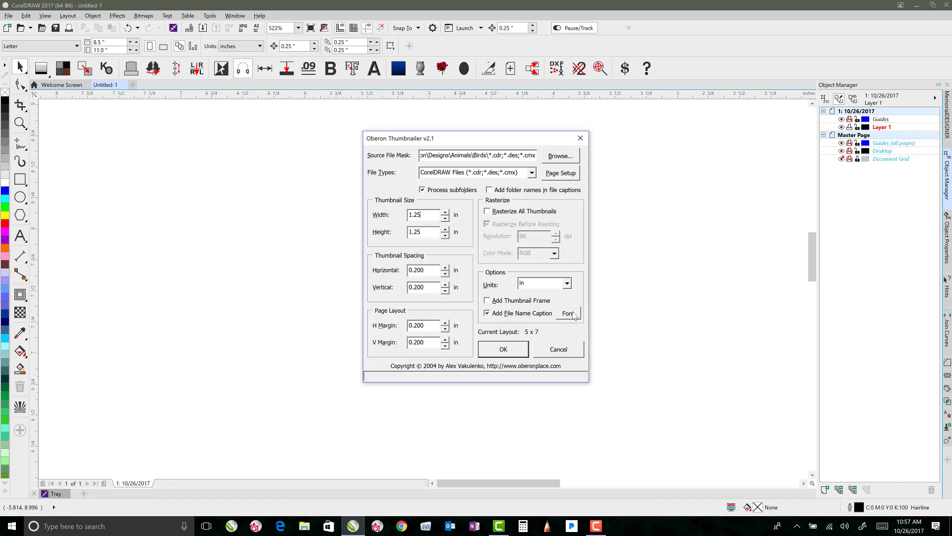
pyautogui.click(568, 314)
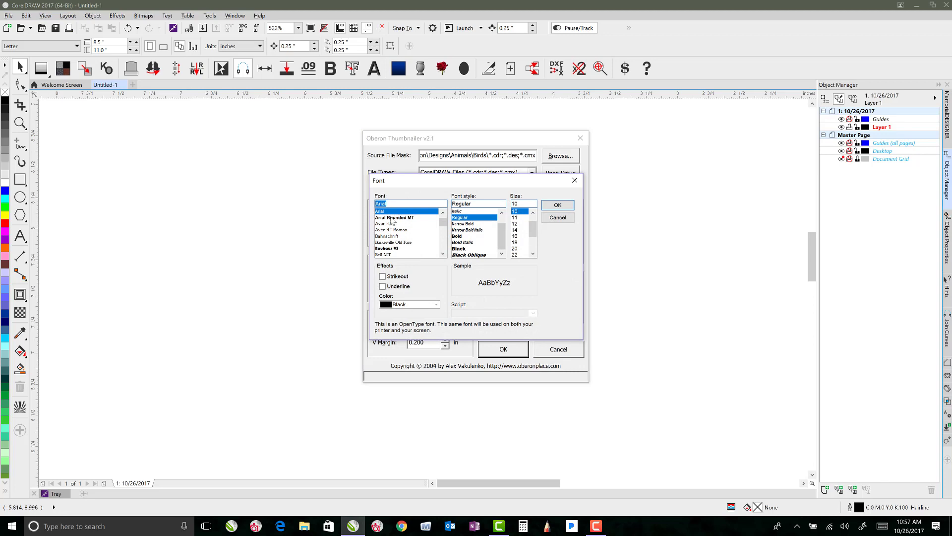
pyautogui.click(555, 219)
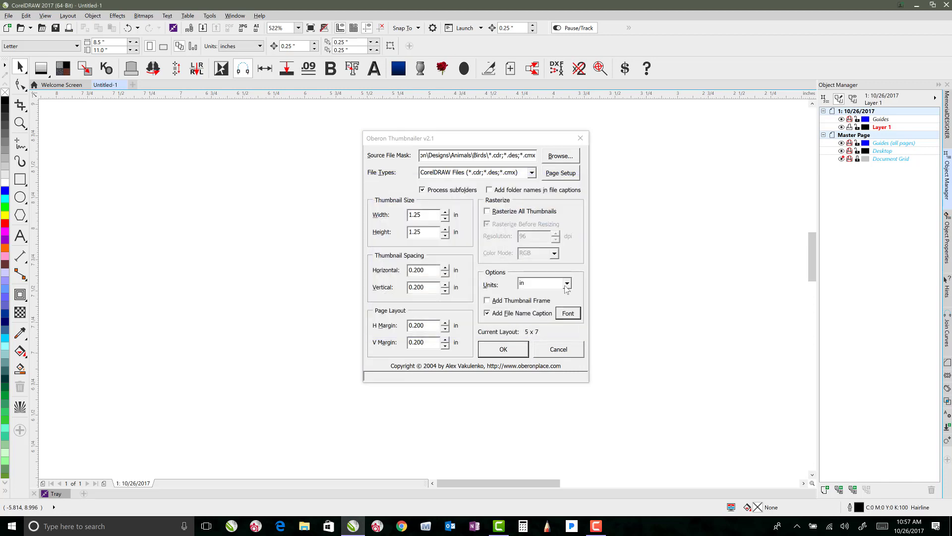
pyautogui.click(487, 312)
pyautogui.click(566, 284)
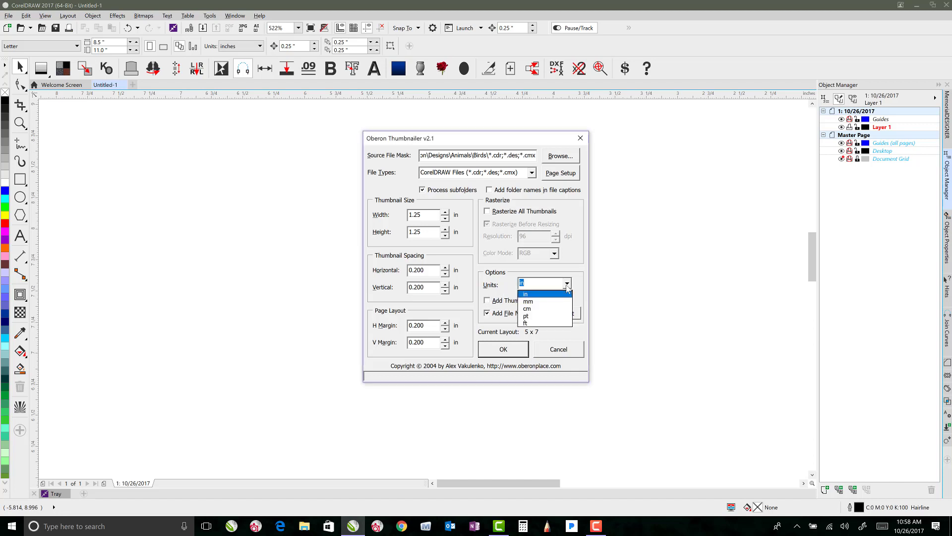
pyautogui.click(571, 271)
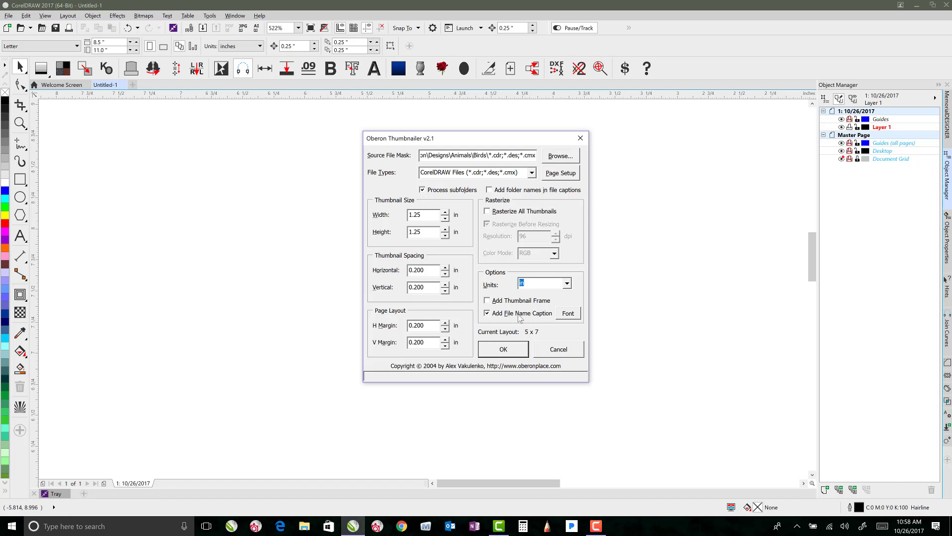
# Start the Thumbnailer run on the 58 bird files and move the progress dialog aside.
pyautogui.click(504, 350)
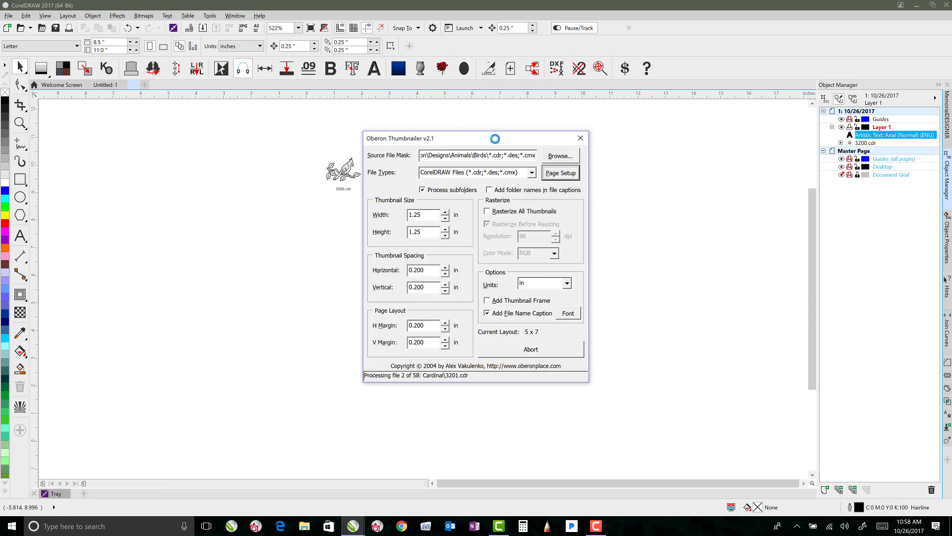
pyautogui.moveTo(538, 137); pyautogui.dragTo(660, 152)
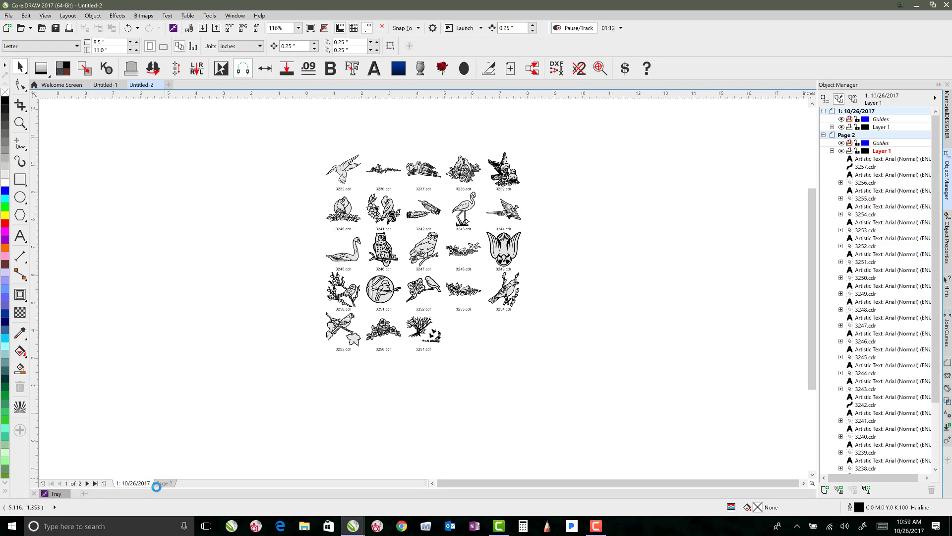
# Compare page 1 and Page 2, then zoom page 1 to 150%.
pyautogui.click(133, 483)
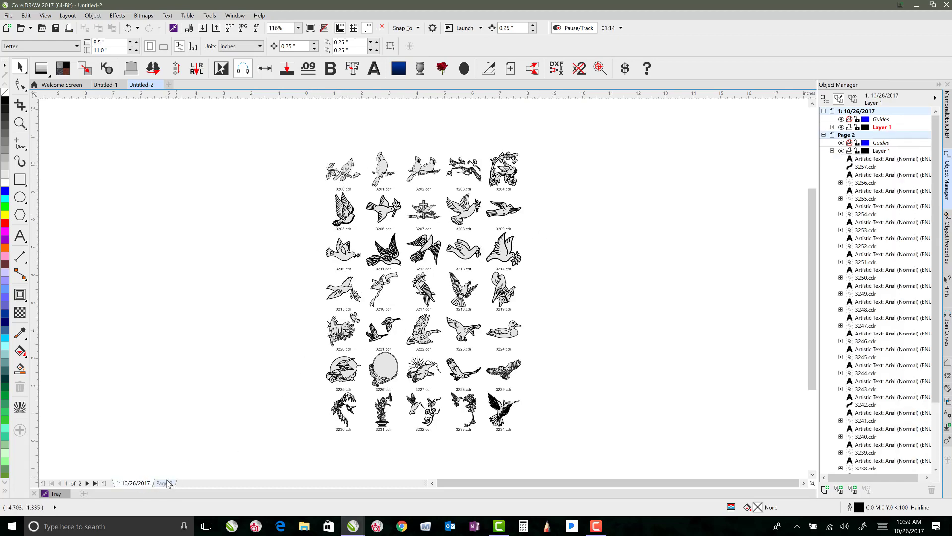
pyautogui.press('pagedown')
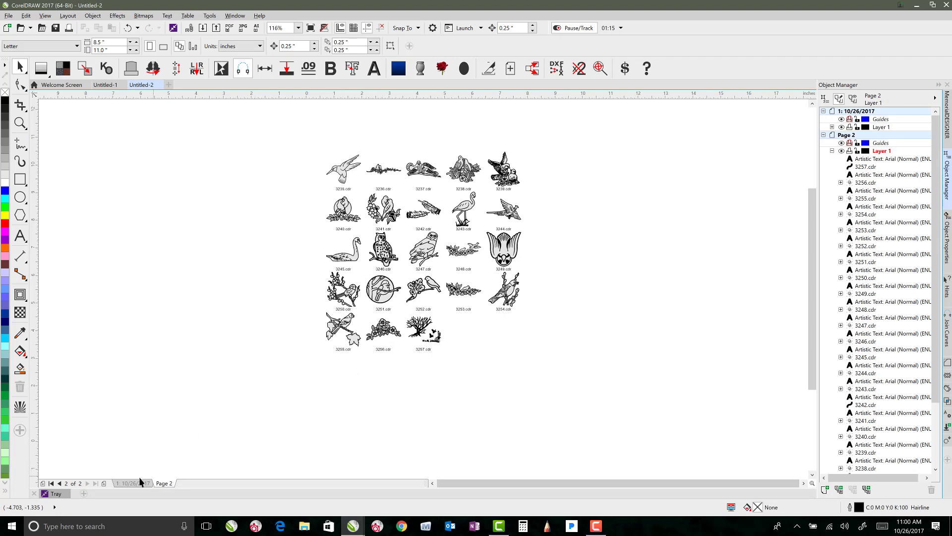
pyautogui.click(134, 484)
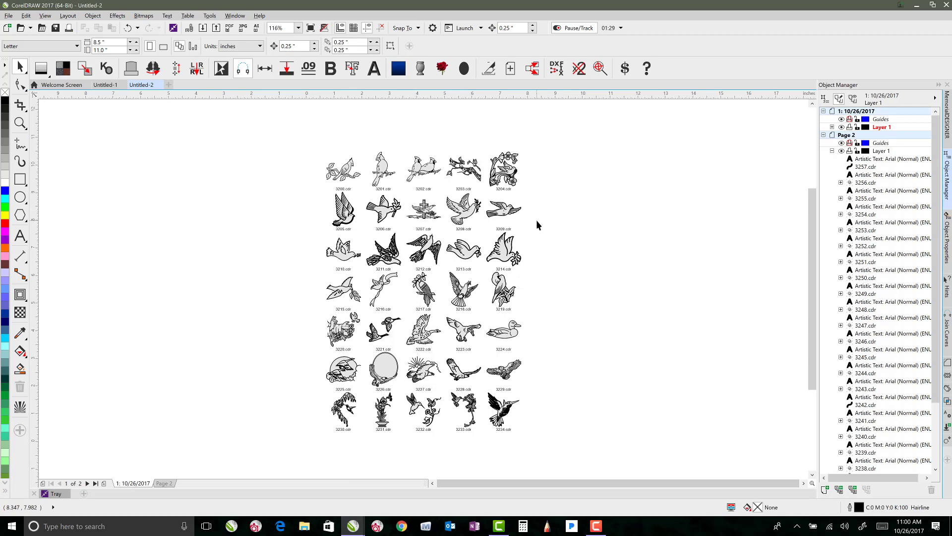
pyautogui.scroll(2, 536, 221)
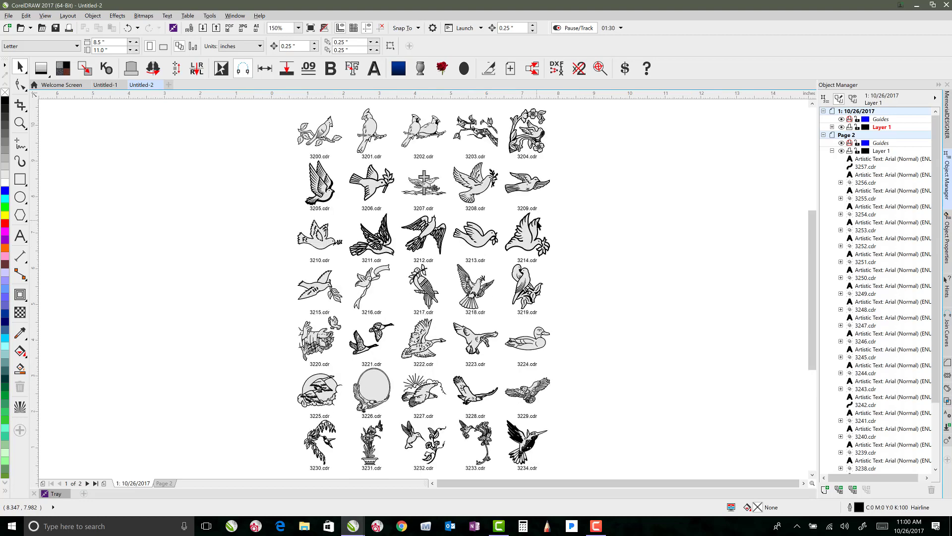
# Replace '.cdr' with nothing in every caption, then review both pages.
pyautogui.click(64, 18)
pyautogui.moveTo(52, 19)
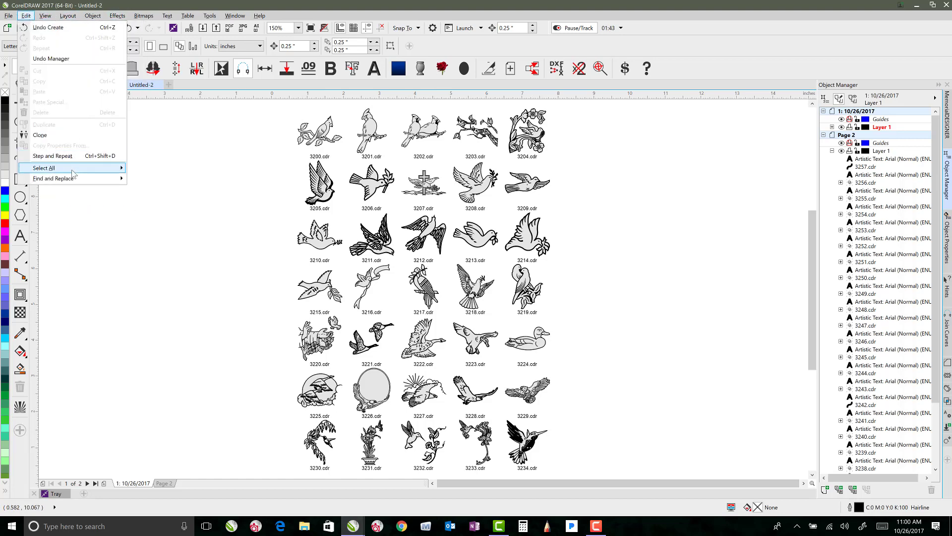
pyautogui.moveTo(75, 180)
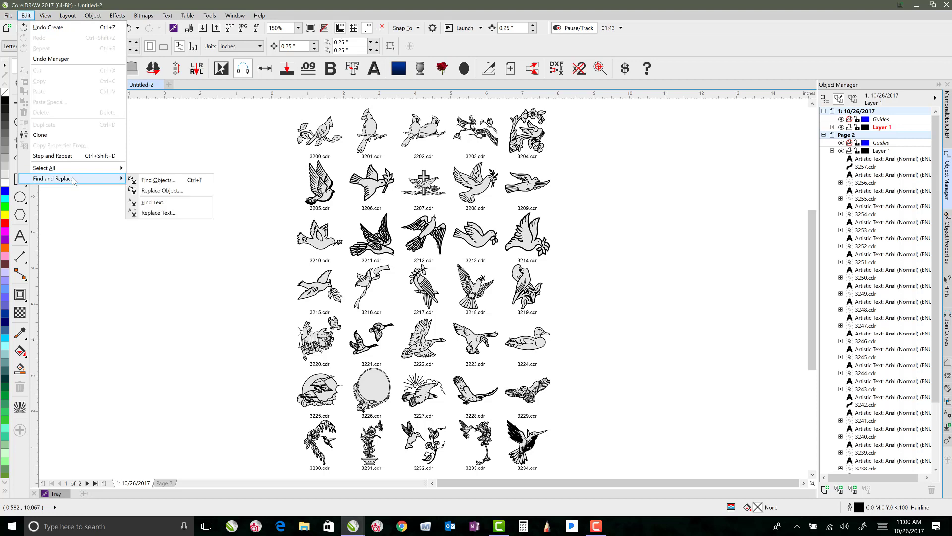
pyautogui.click(168, 213)
pyautogui.write('.cdr')
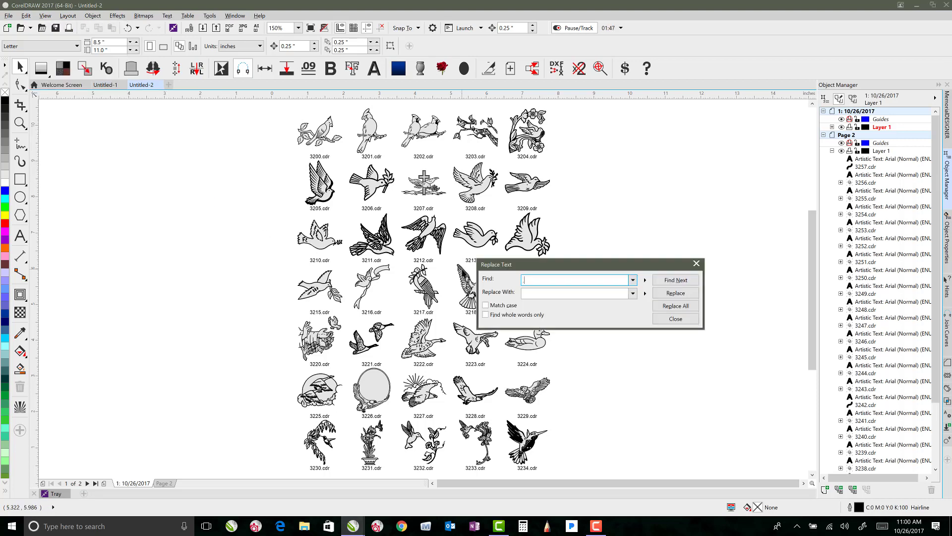
pyautogui.click(526, 292)
pyautogui.click(685, 308)
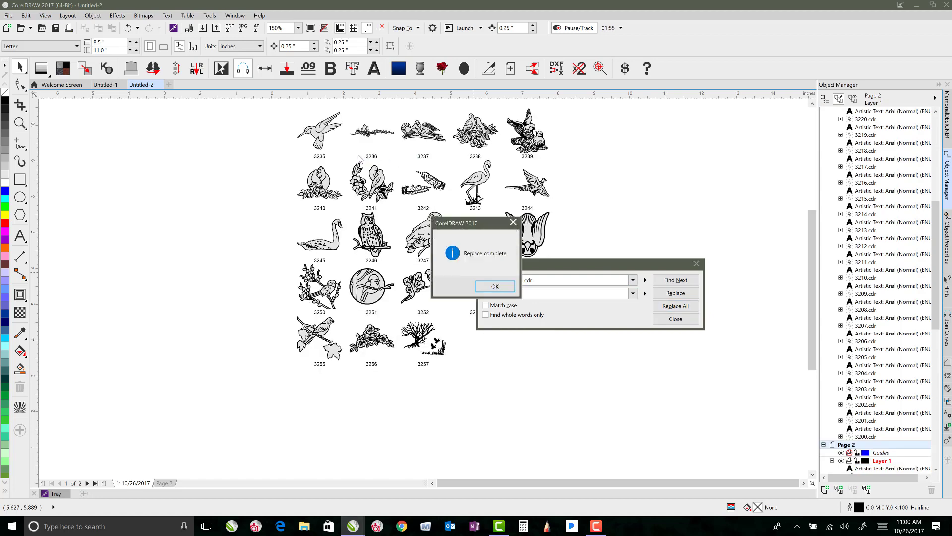
pyautogui.click(501, 287)
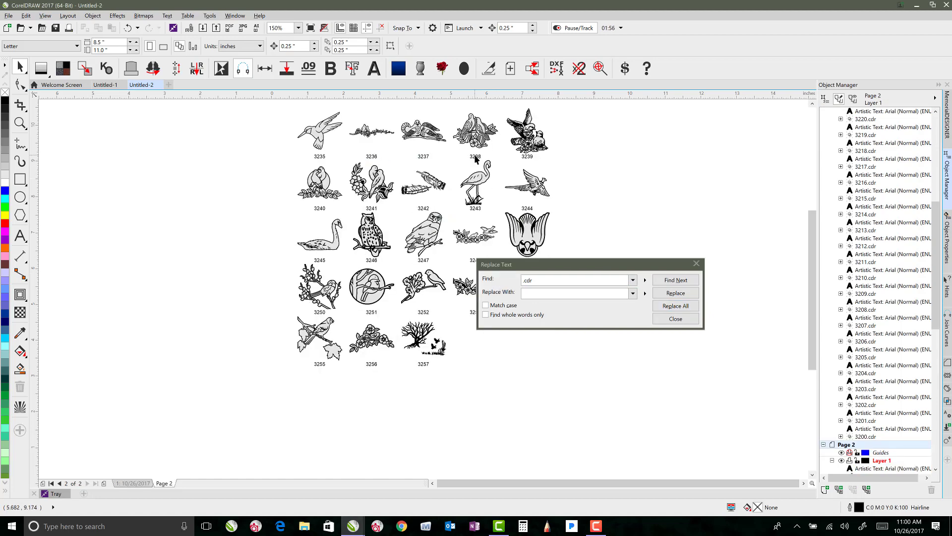
pyautogui.click(697, 264)
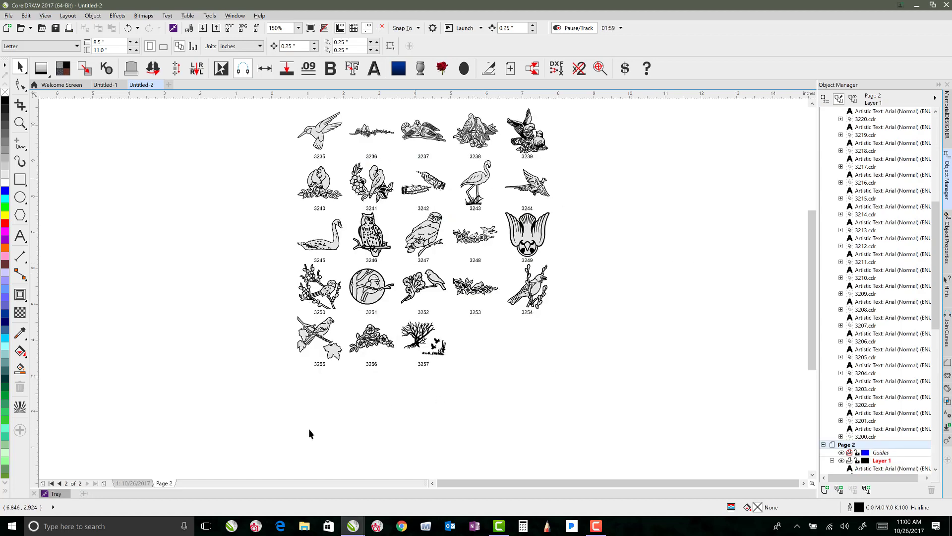
pyautogui.click(134, 483)
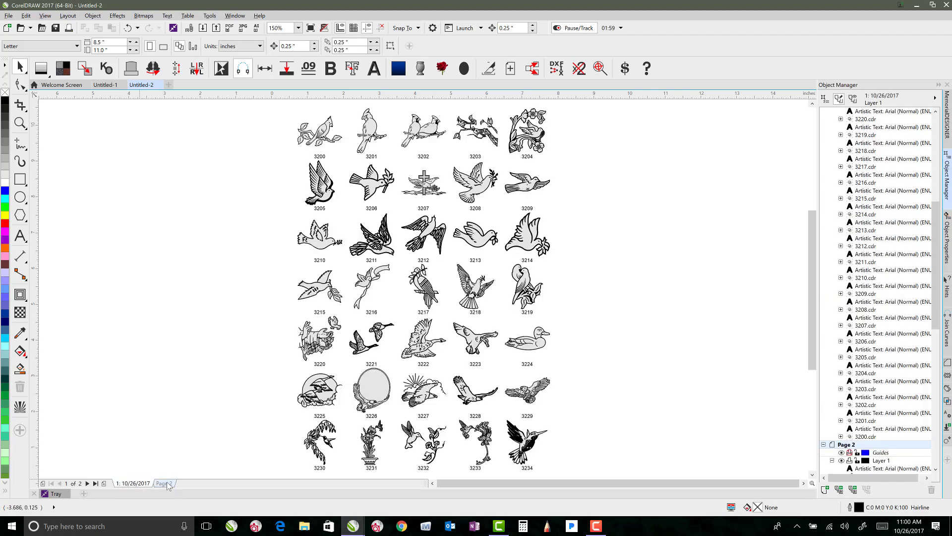
pyautogui.click(166, 483)
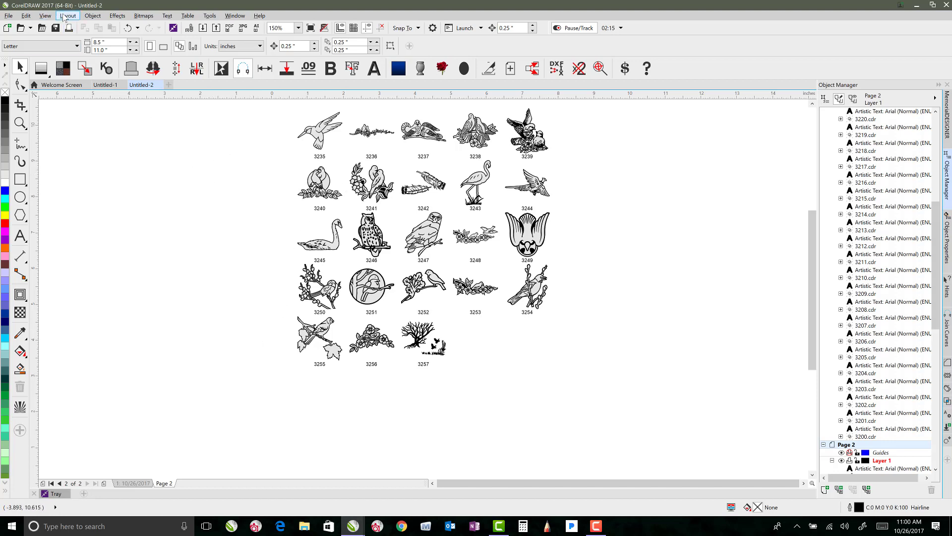
# Turn on View > Page > Page Border, zoom out to 75% and review both pages.
pyautogui.click(64, 18)
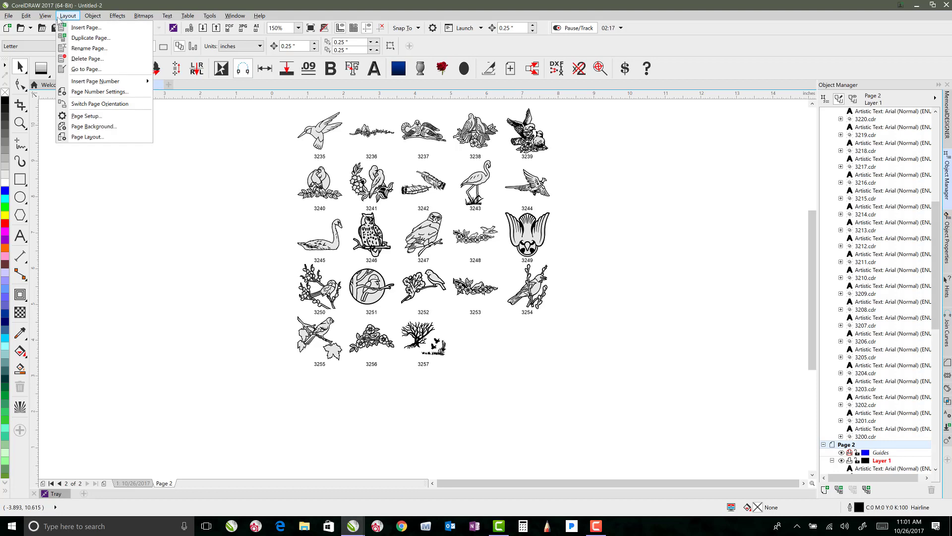
pyautogui.moveTo(44, 16)
pyautogui.moveTo(71, 173)
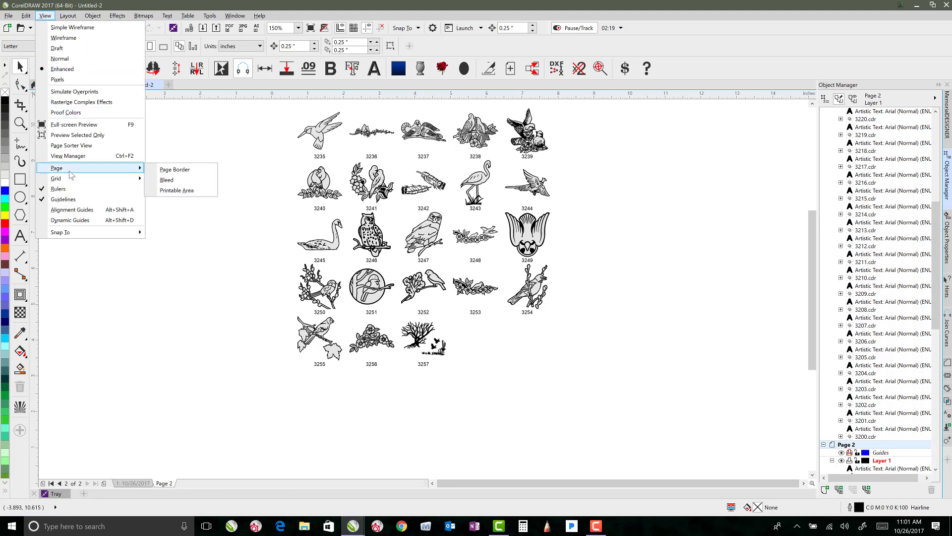
pyautogui.click(170, 171)
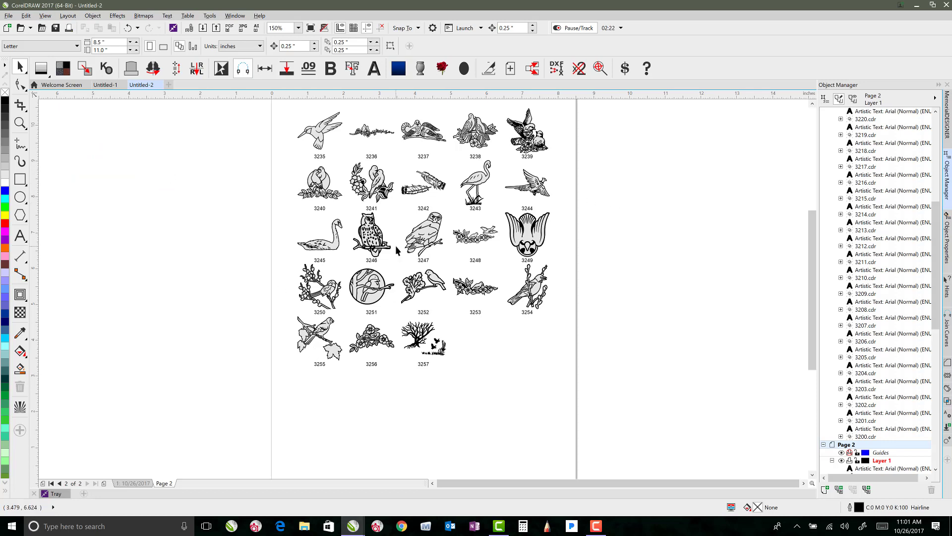
pyautogui.scroll(-2, 397, 253)
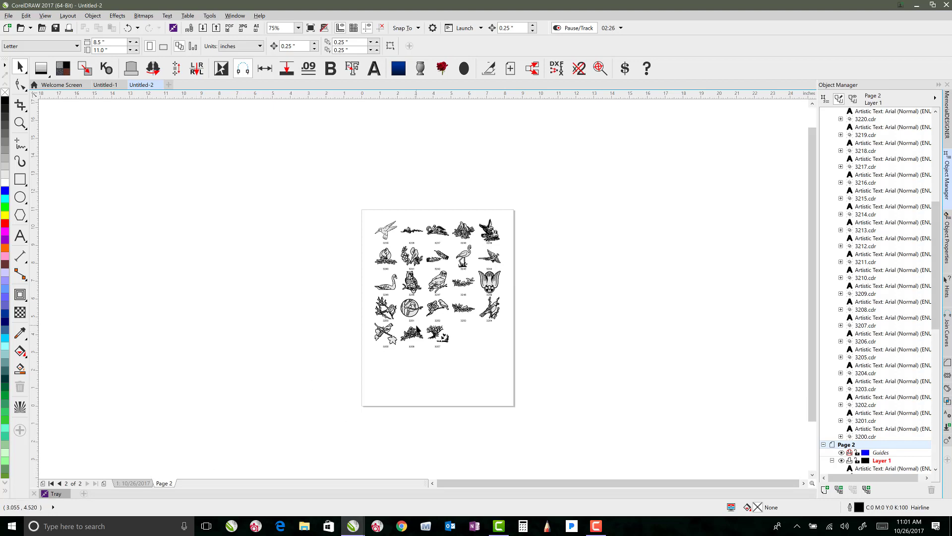
pyautogui.click(140, 484)
pyautogui.click(164, 483)
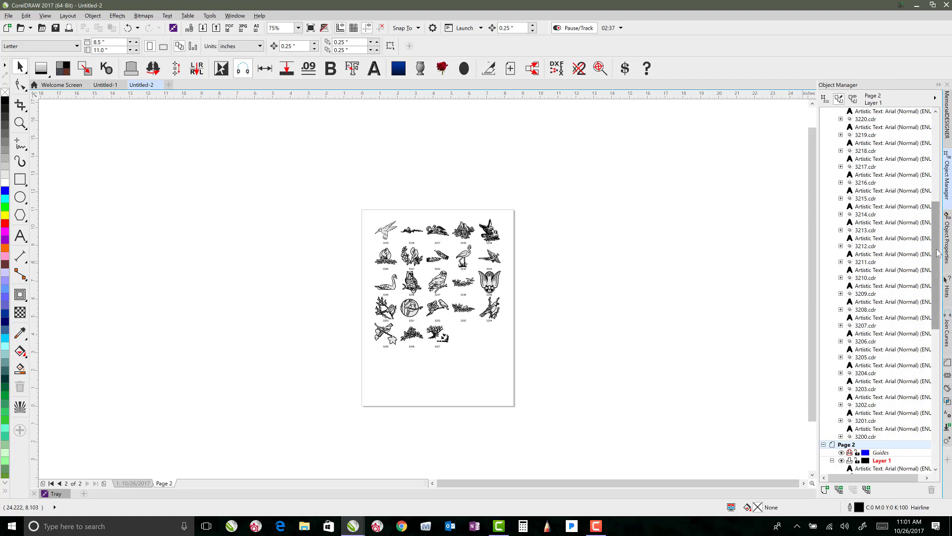
# On page 1, add an all-pages master layer in Object Manager named Border.
pyautogui.moveTo(932, 256); pyautogui.dragTo(933, 381)
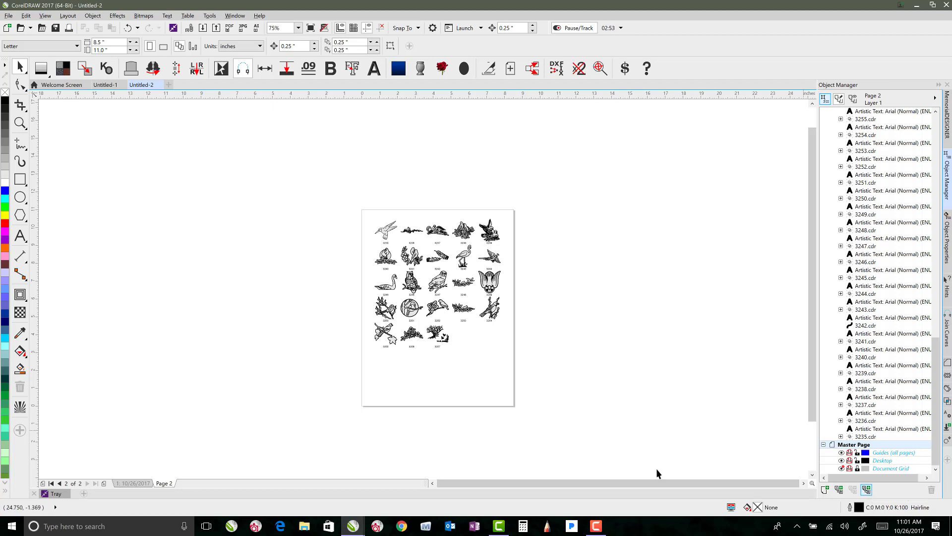
pyautogui.click(139, 483)
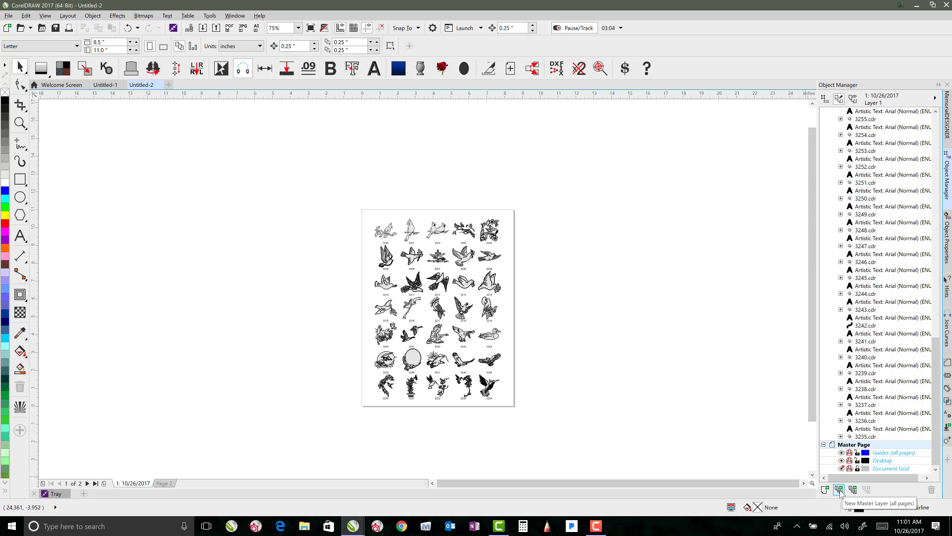
pyautogui.click(839, 489)
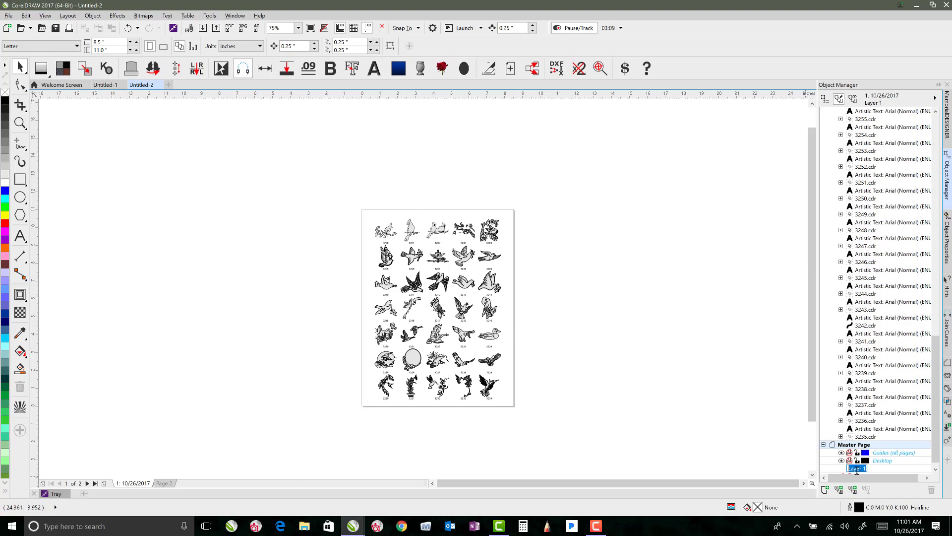
pyautogui.write('Border')
pyautogui.press('Return')
pyautogui.scroll(-1, 885, 463)
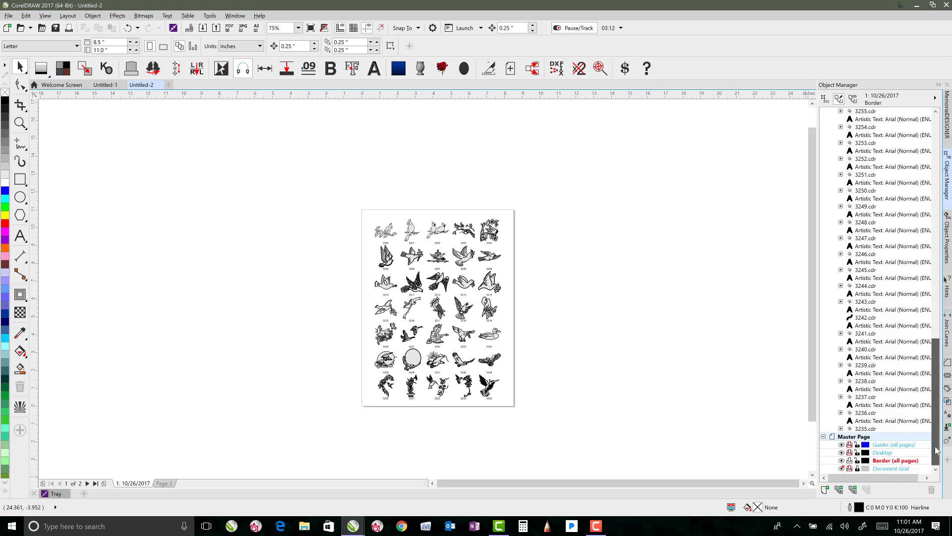
# Draw a page-sized rectangle and give it an inside contour.
pyautogui.doubleClick(20, 180)
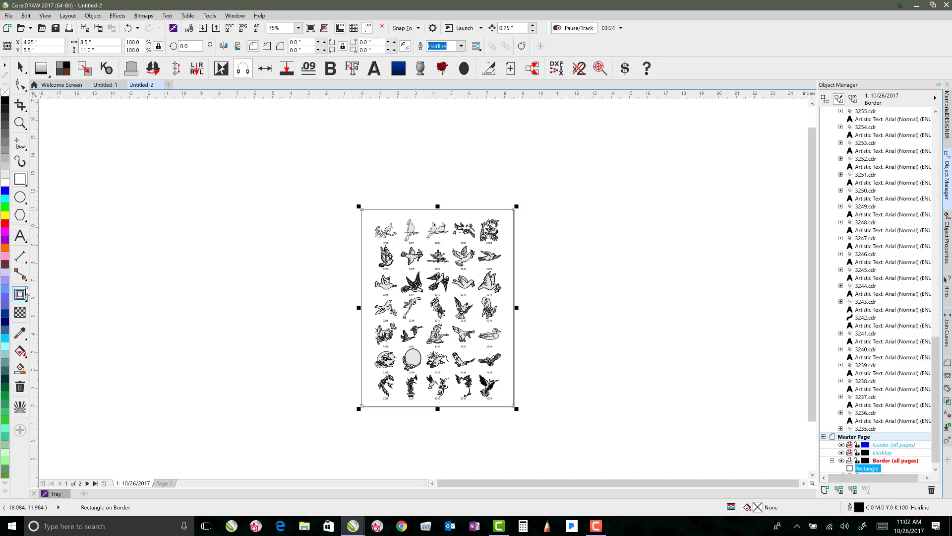
pyautogui.click(26, 297)
pyautogui.click(56, 310)
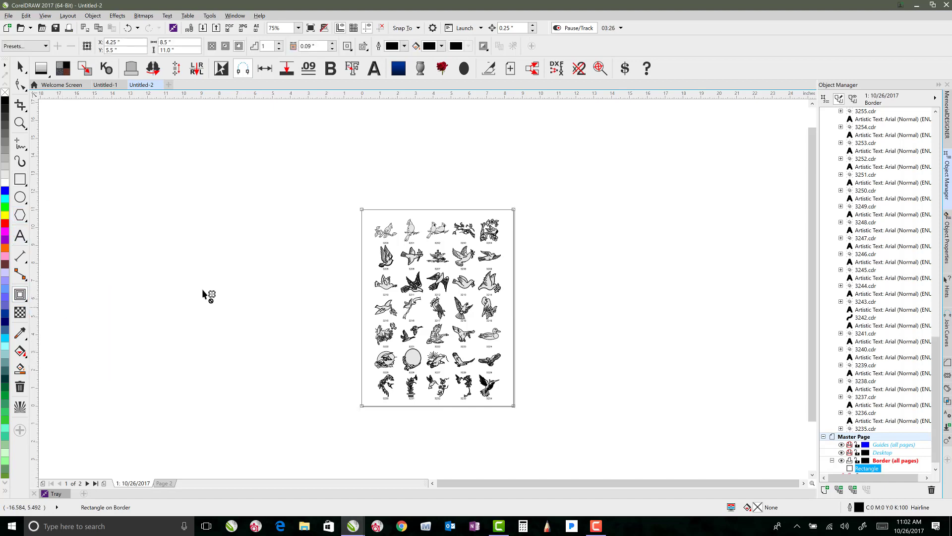
pyautogui.moveTo(363, 214); pyautogui.dragTo(365, 213)
# Break the contour group apart and delete the outer rectangle, leaving the 8.095 x 10.595 in border.
pyautogui.click(93, 16)
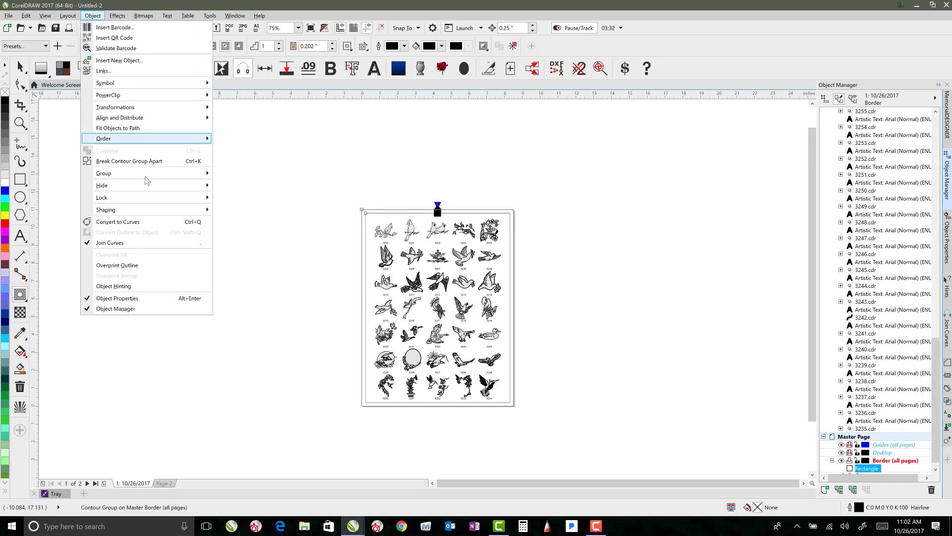
pyautogui.click(147, 162)
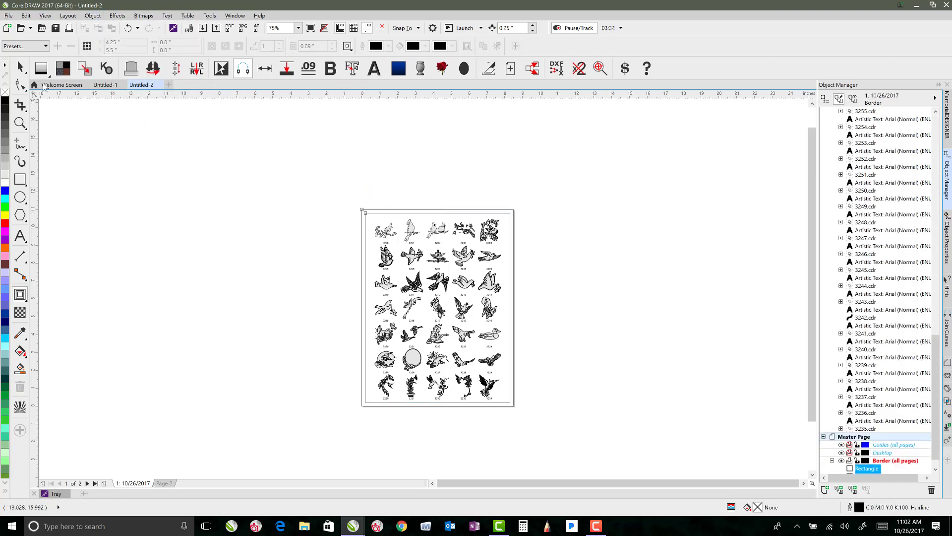
pyautogui.click(27, 72)
pyautogui.click(366, 213)
pyautogui.press('Delete')
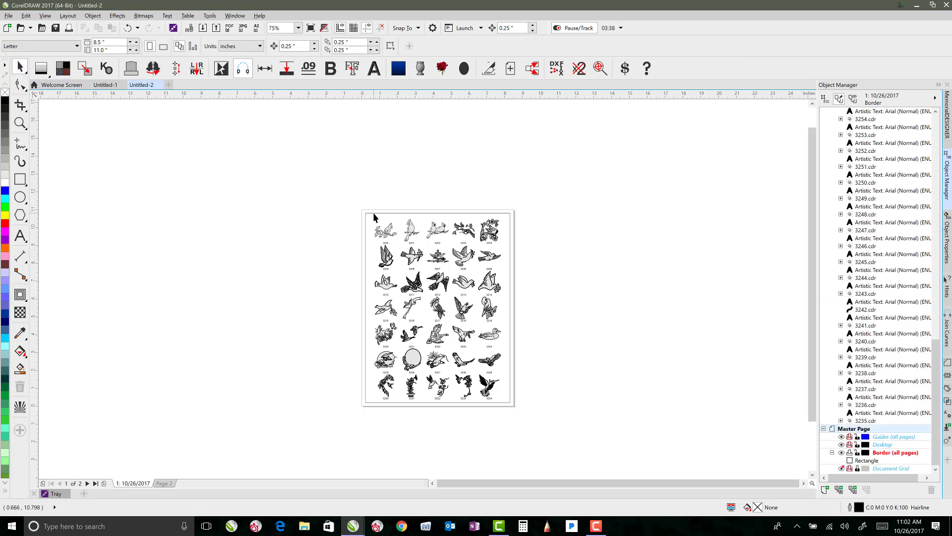
pyautogui.click(373, 212)
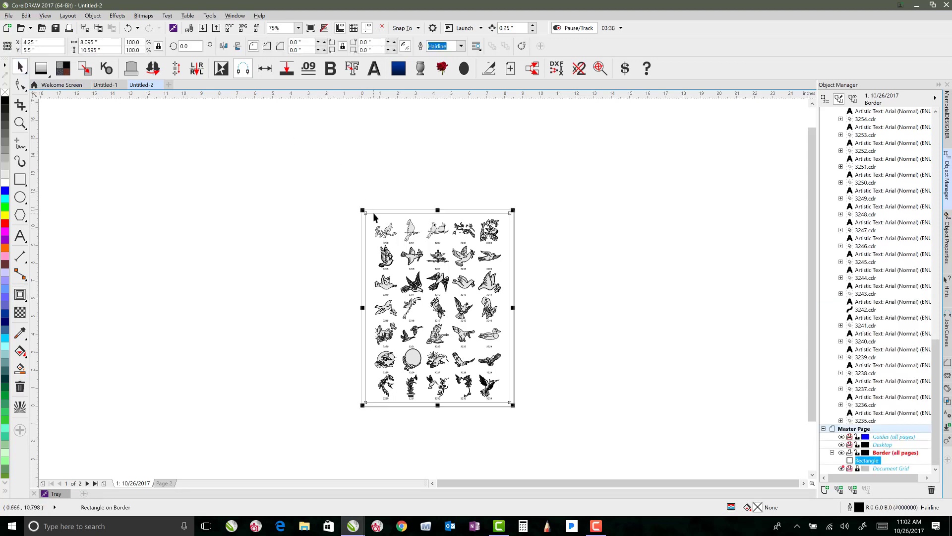
# Give the border rectangle scalloped corners with a locked 0.5-inch radius on all corners.
pyautogui.click(281, 46)
pyautogui.moveTo(307, 42); pyautogui.dragTo(281, 43)
pyautogui.click(343, 47)
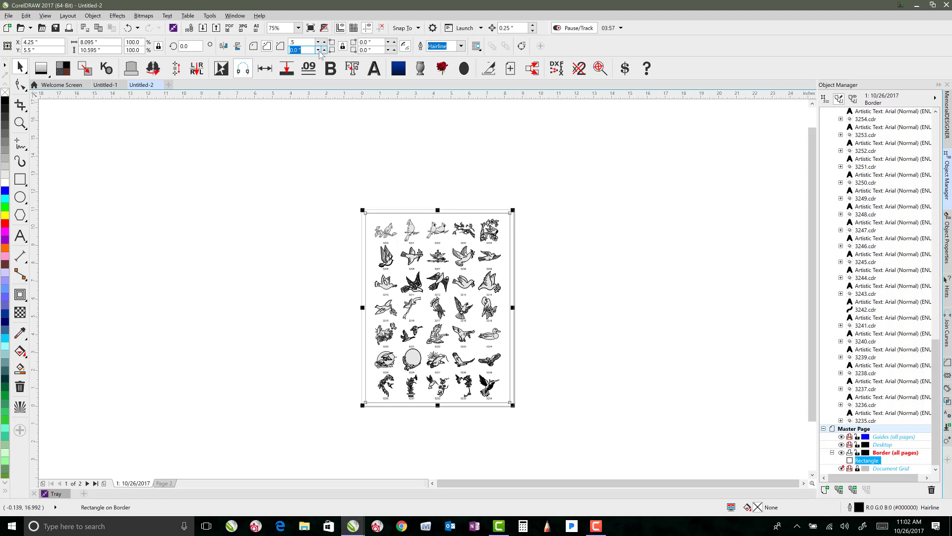
pyautogui.click(304, 42)
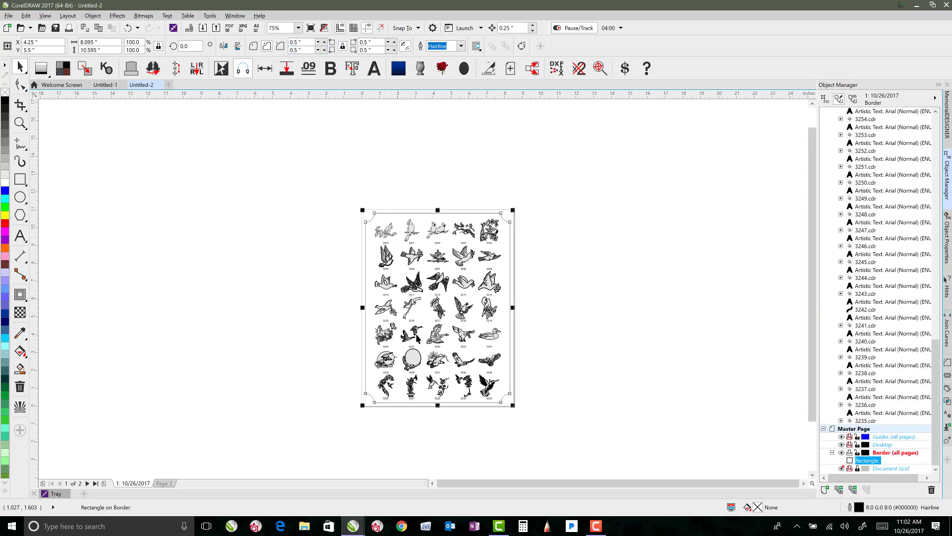
pyautogui.click(565, 224)
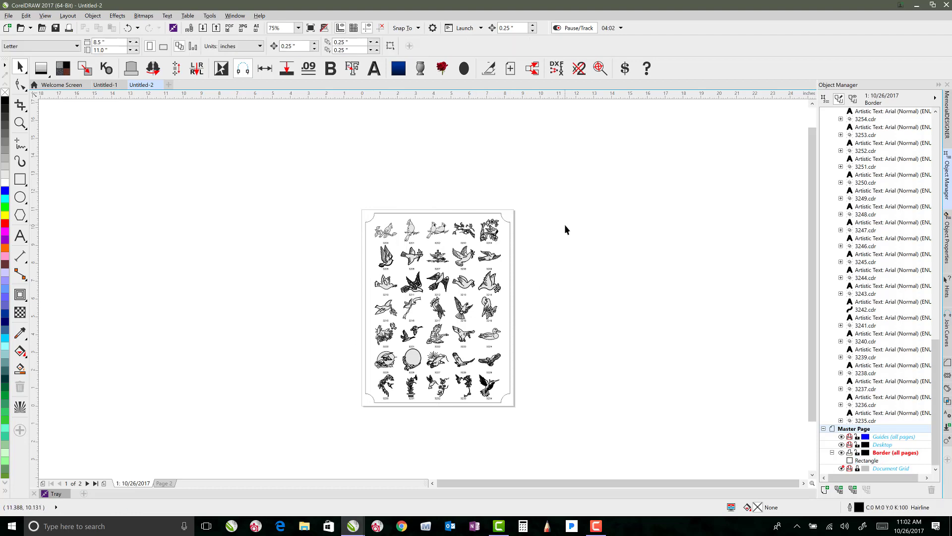
pyautogui.hotkey('shift', 'F4')
# Set the border rectangle's outline width to 0.1 in.
pyautogui.click(298, 122)
pyautogui.click(457, 47)
pyautogui.click(462, 45)
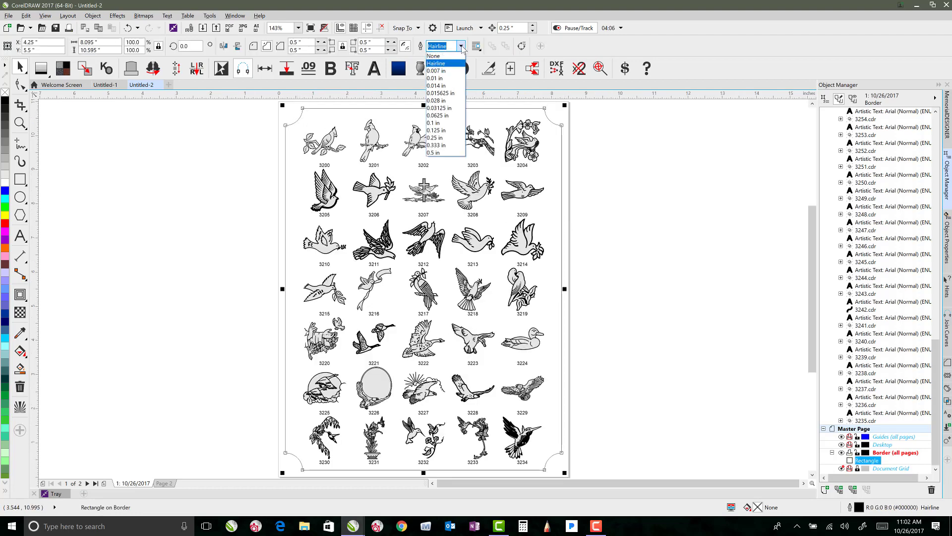
pyautogui.click(445, 127)
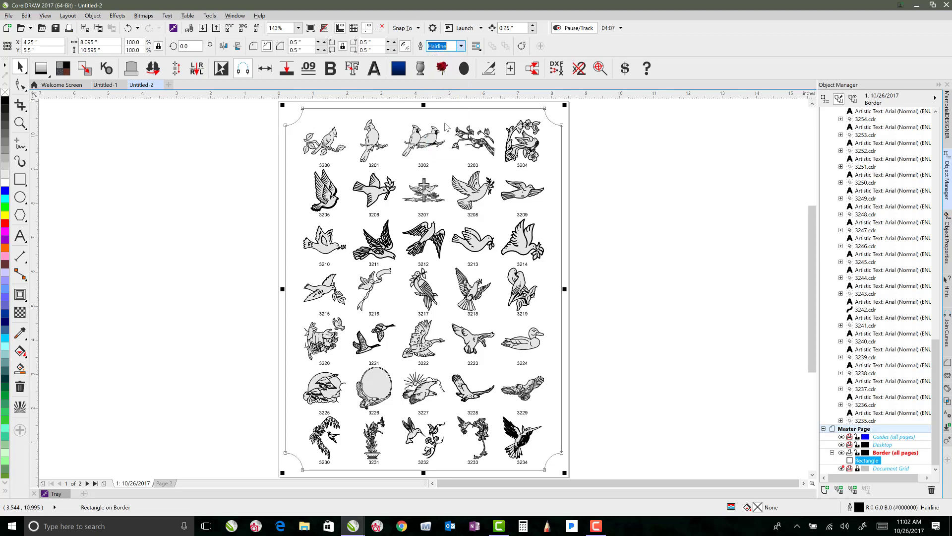
pyautogui.click(574, 154)
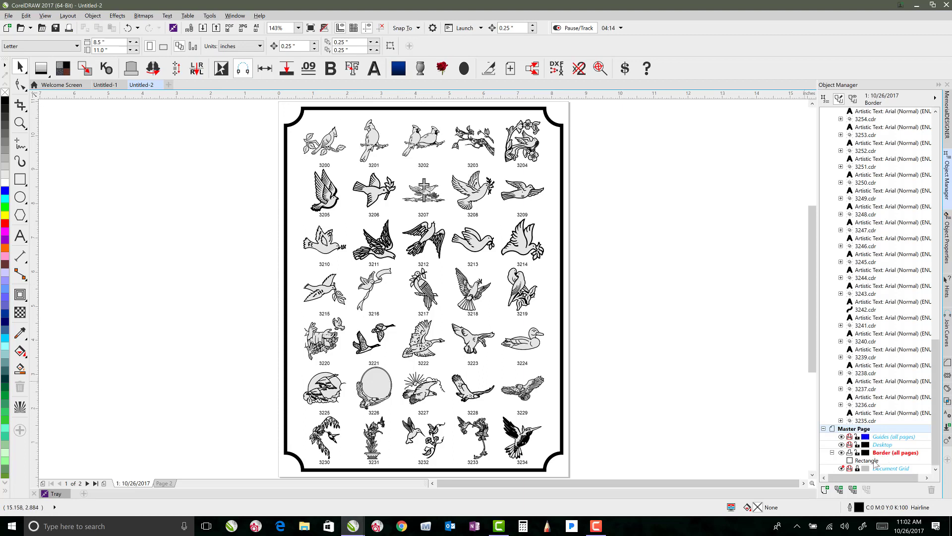
# Compare page 2 with page 1 to confirm the scalloped border appears on both.
pyautogui.click(167, 483)
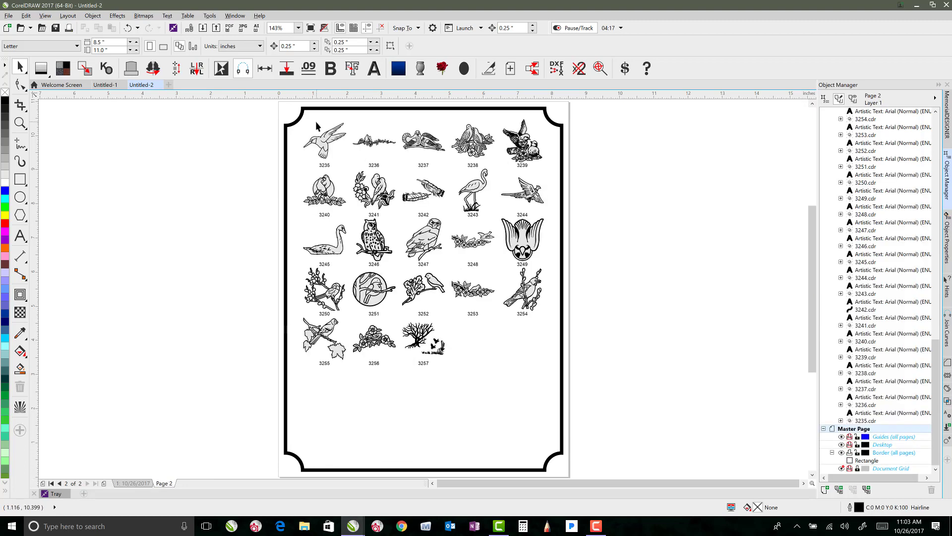
pyautogui.click(140, 480)
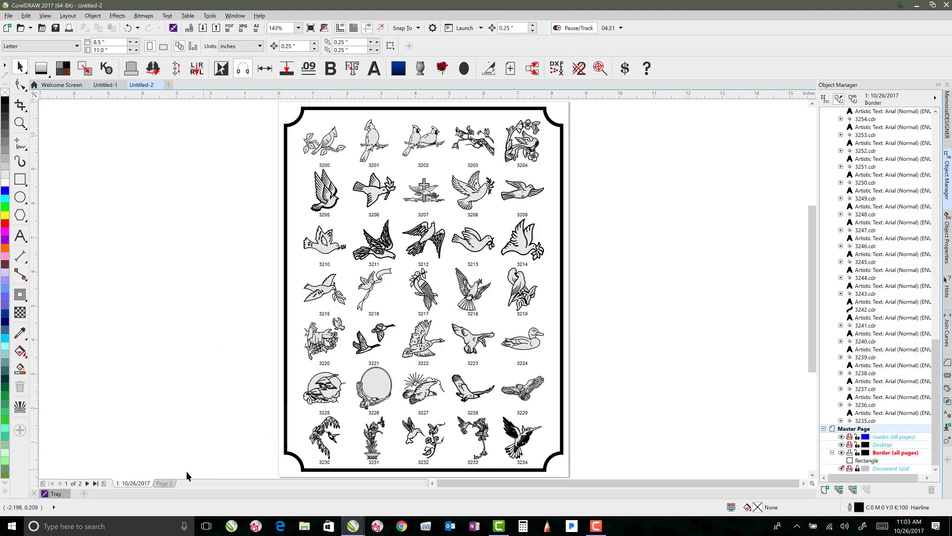
pyautogui.click(164, 484)
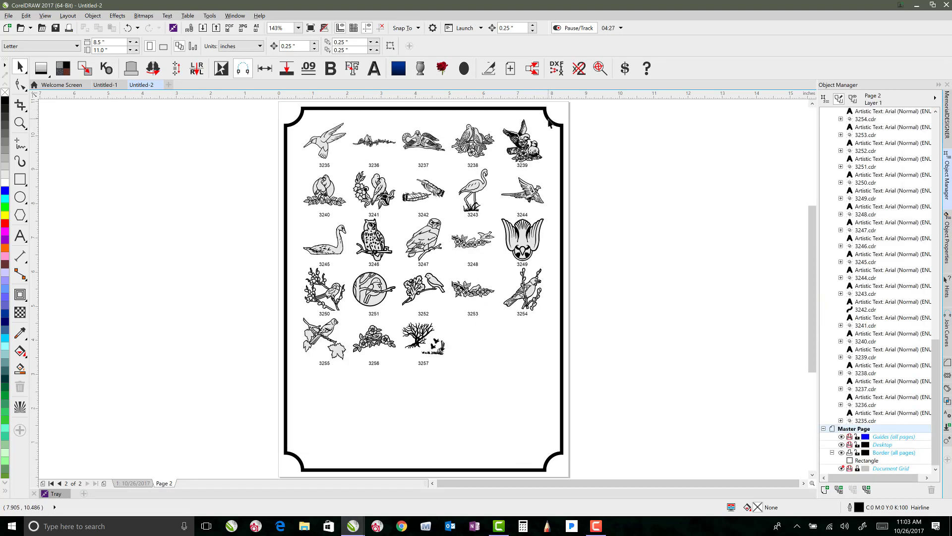
pyautogui.click(549, 121)
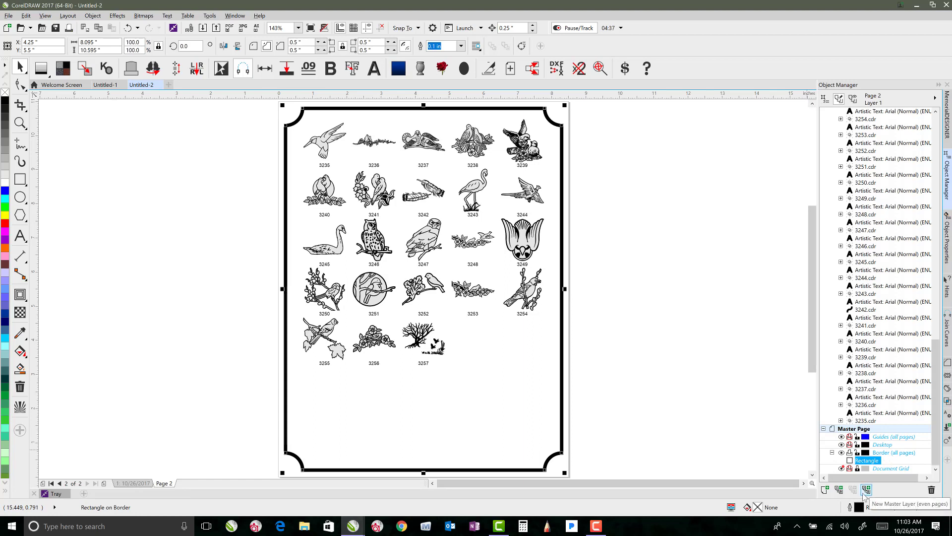
# Check the Border layer's options to confirm it is a Master (all pages) layer.
pyautogui.click(888, 453)
pyautogui.rightClick(888, 456)
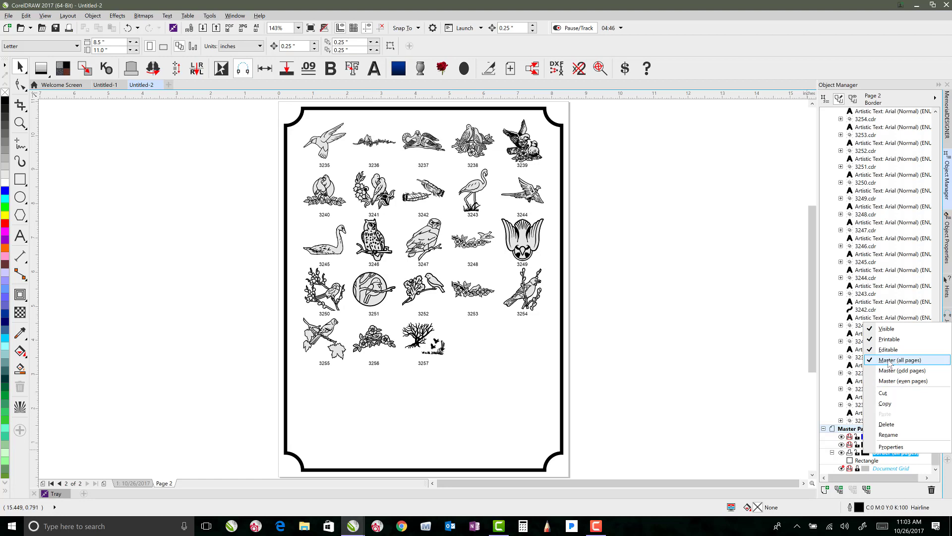
pyautogui.click(689, 365)
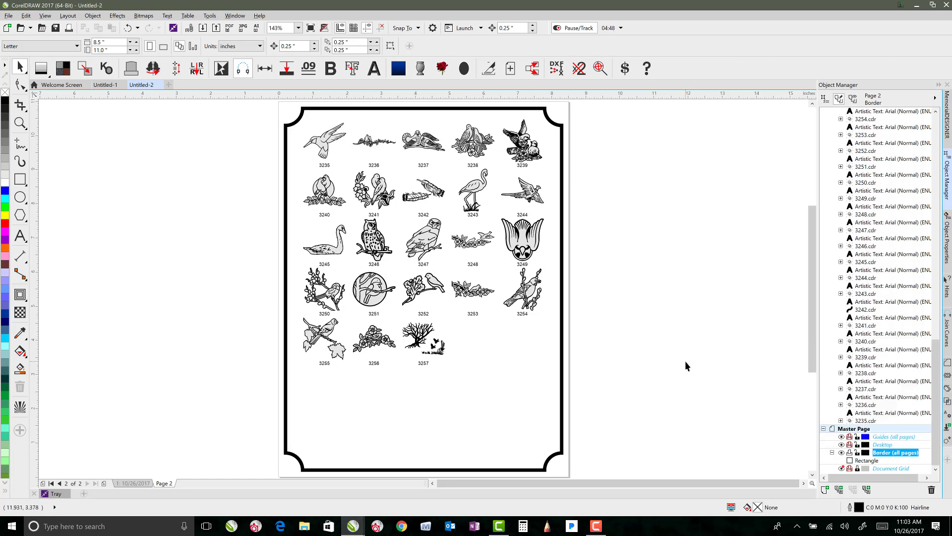
pyautogui.click(564, 279)
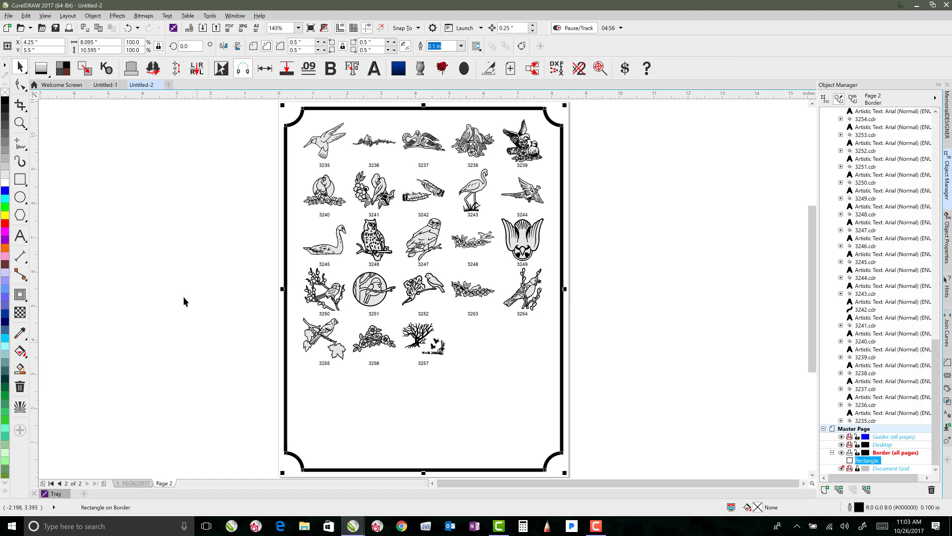
# Draw a small white, outline-free box over the middle of the bottom border.
pyautogui.click(20, 179)
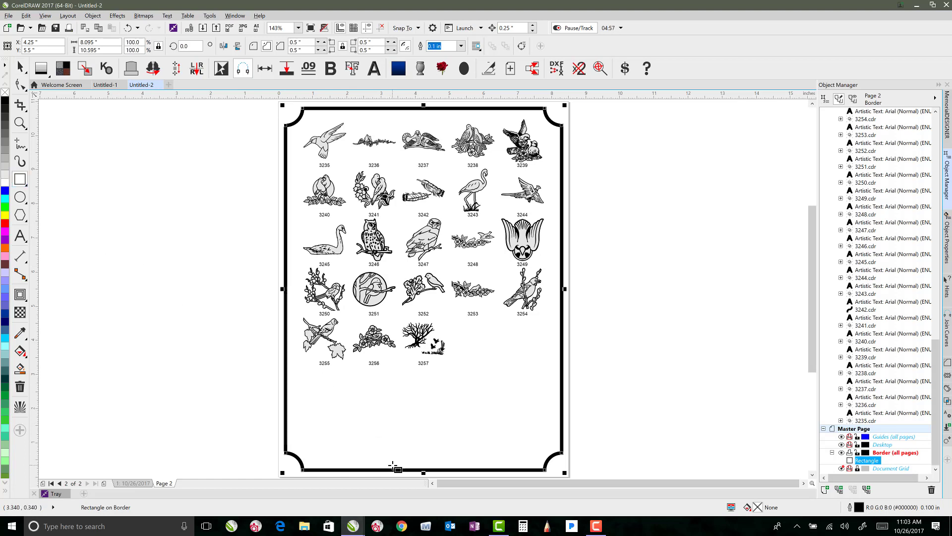
pyautogui.moveTo(388, 464); pyautogui.dragTo(461, 475)
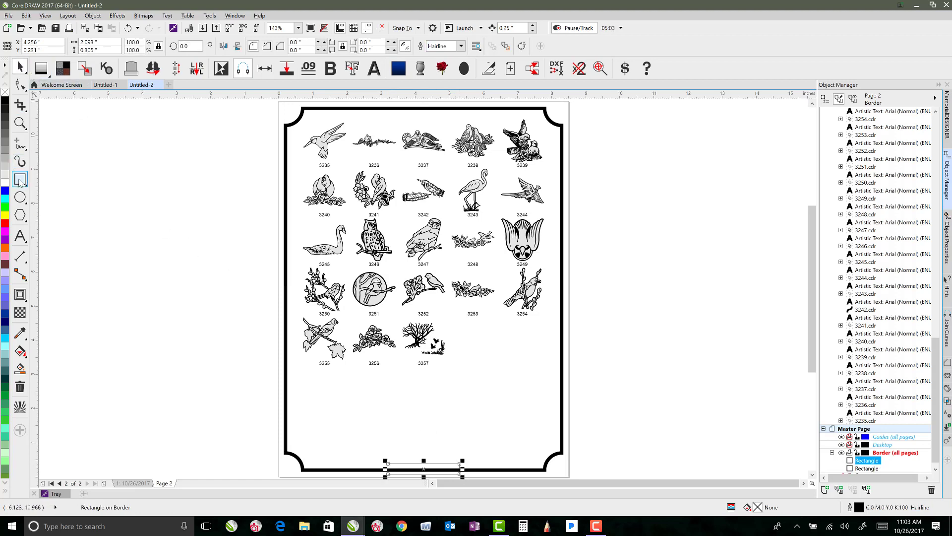
pyautogui.press('space')
pyautogui.click(145, 383)
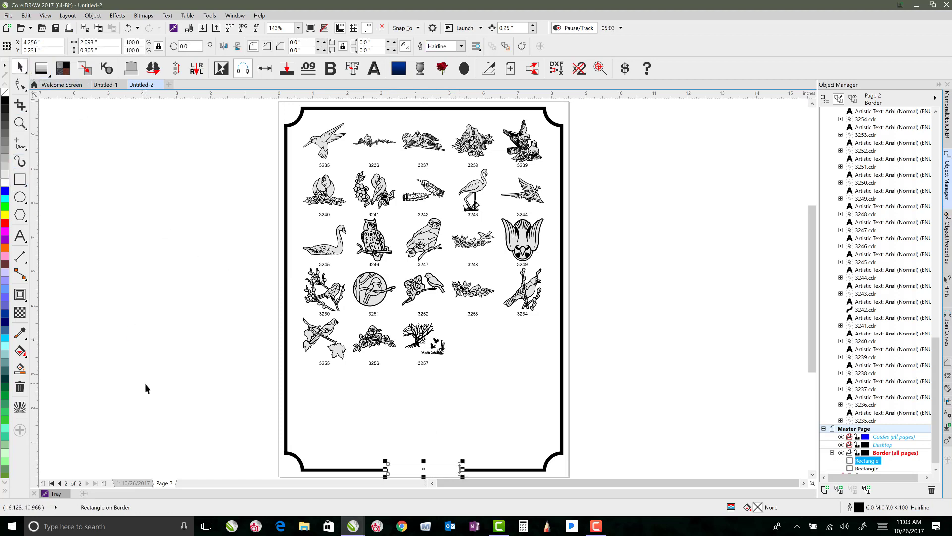
pyautogui.click(404, 471)
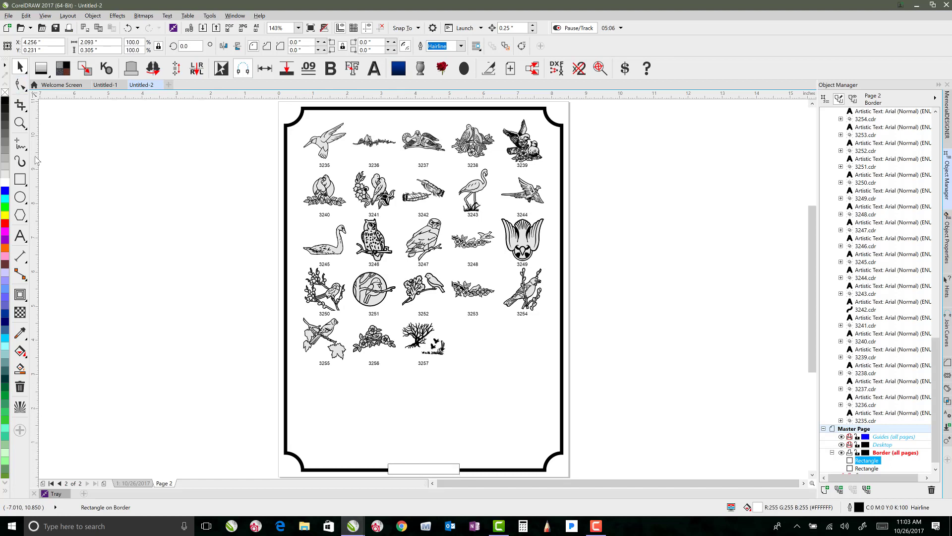
pyautogui.press('Escape')
pyautogui.scroll(2, 417, 471)
# Type the © MEMORIALDESIGNER artistic text line in the bottom border gap.
pyautogui.press('F8')
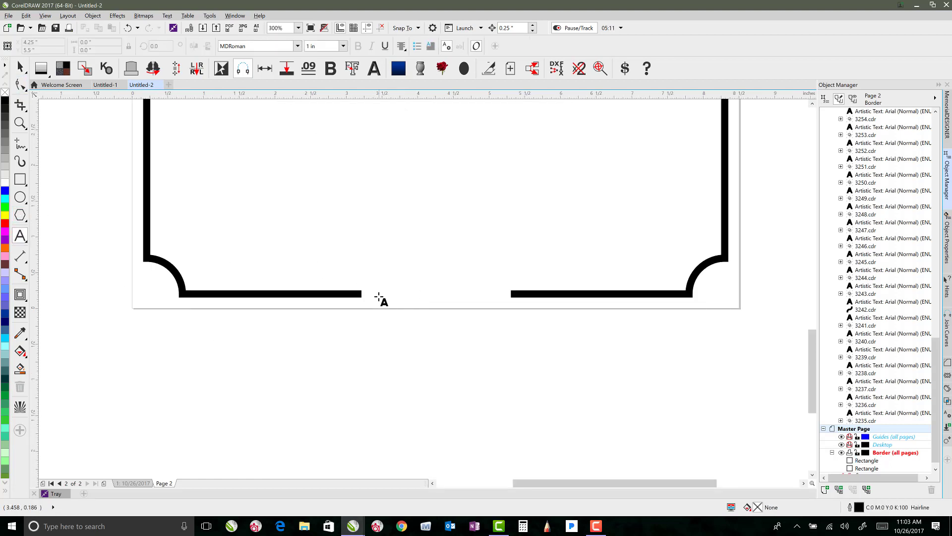
pyautogui.click(377, 297)
pyautogui.write('(C)')
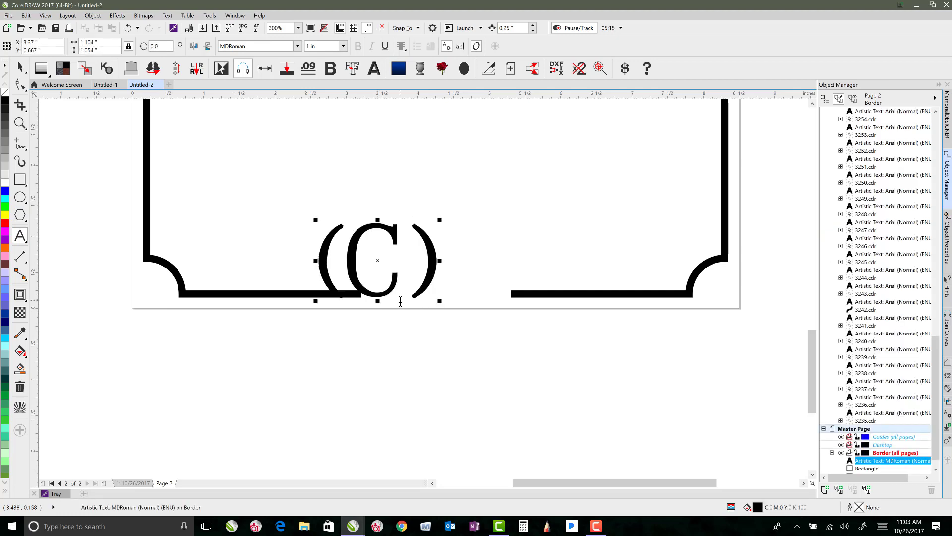
pyautogui.hotkey('ctrl', 'z')
pyautogui.write('©')
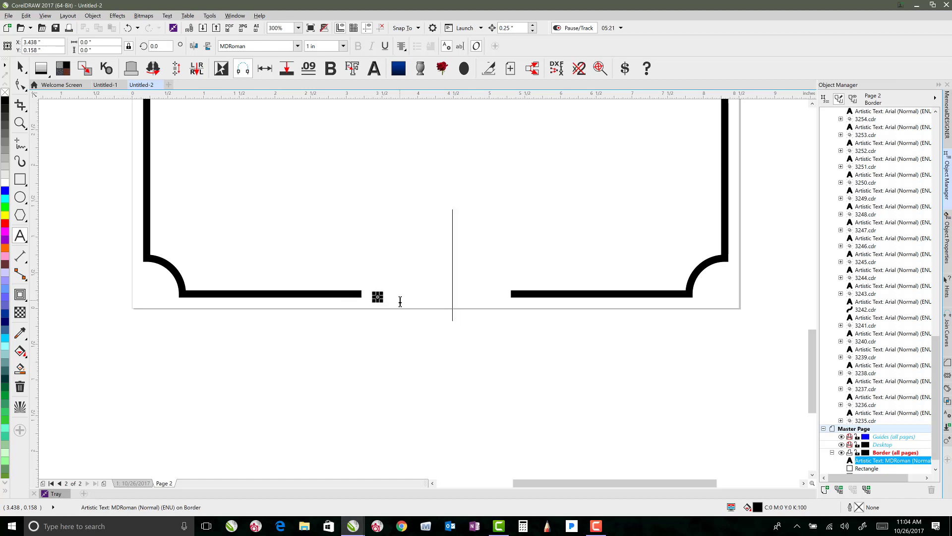
pyautogui.press('BackSpace')
pyautogui.write('MEMO')
pyautogui.write('RIALDESIGNE')
pyautogui.write('R')
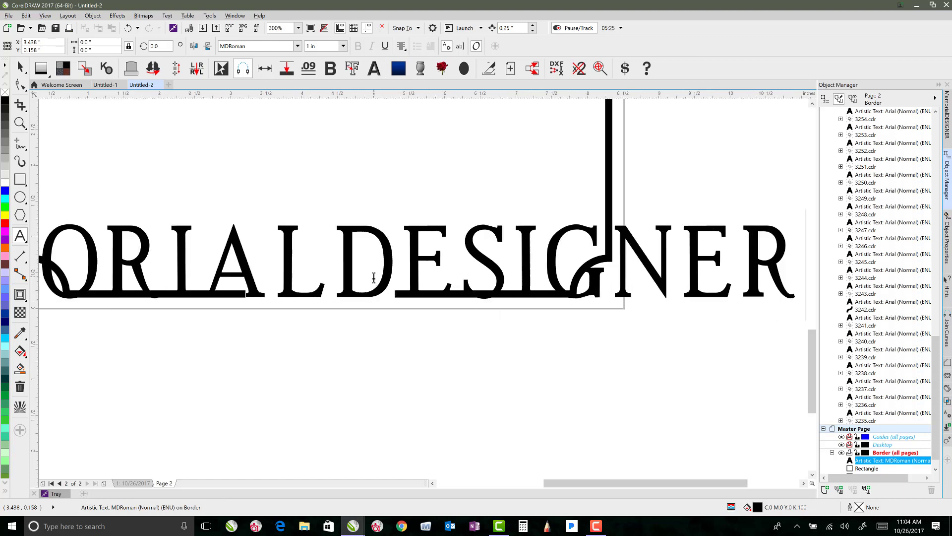
pyautogui.click(20, 67)
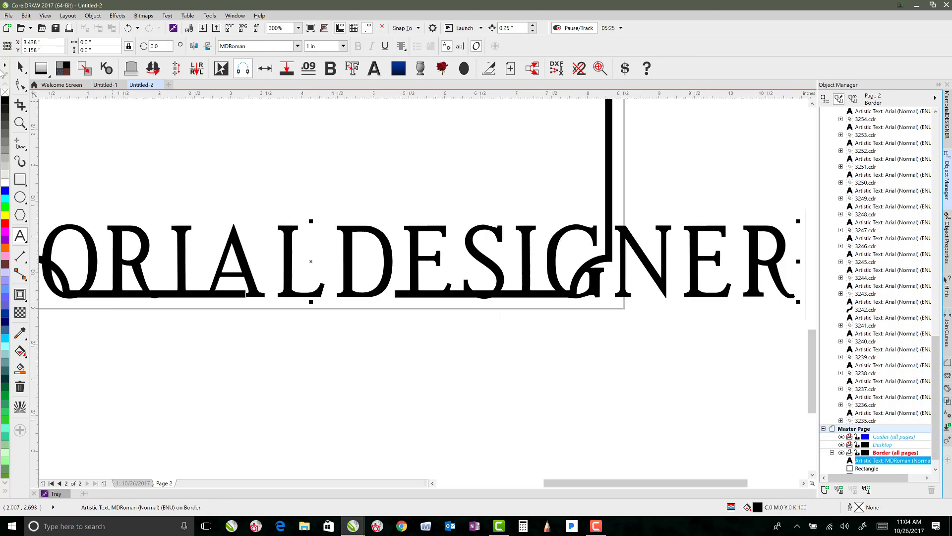
pyautogui.click(298, 47)
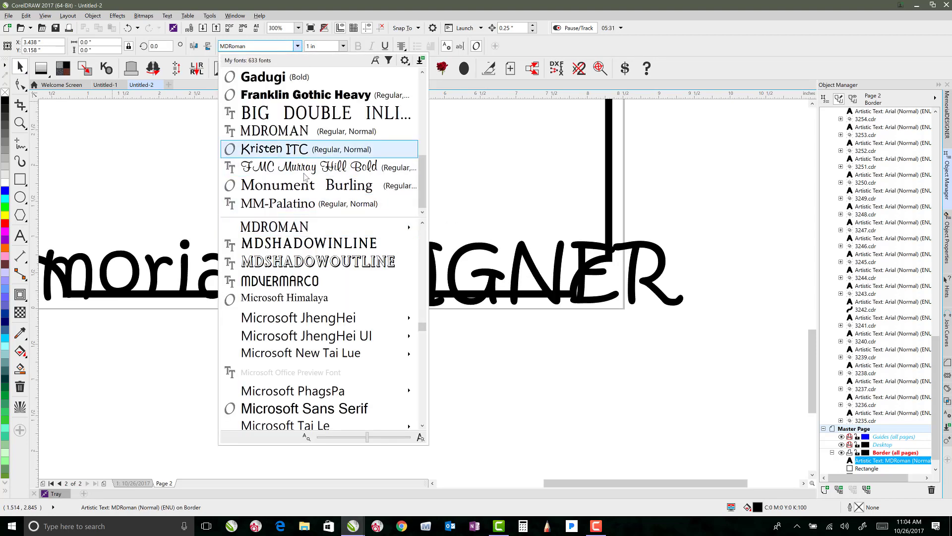
# Set the copyright text to Arial at 0.125 in.
pyautogui.scroll(5, 337, 188)
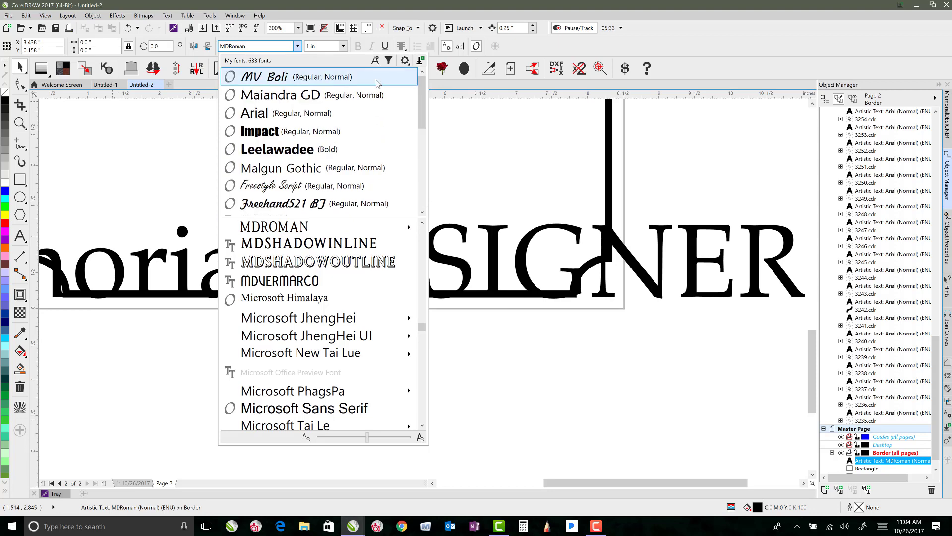
pyautogui.click(288, 113)
pyautogui.click(338, 46)
pyautogui.write('.25')
pyautogui.press('Return')
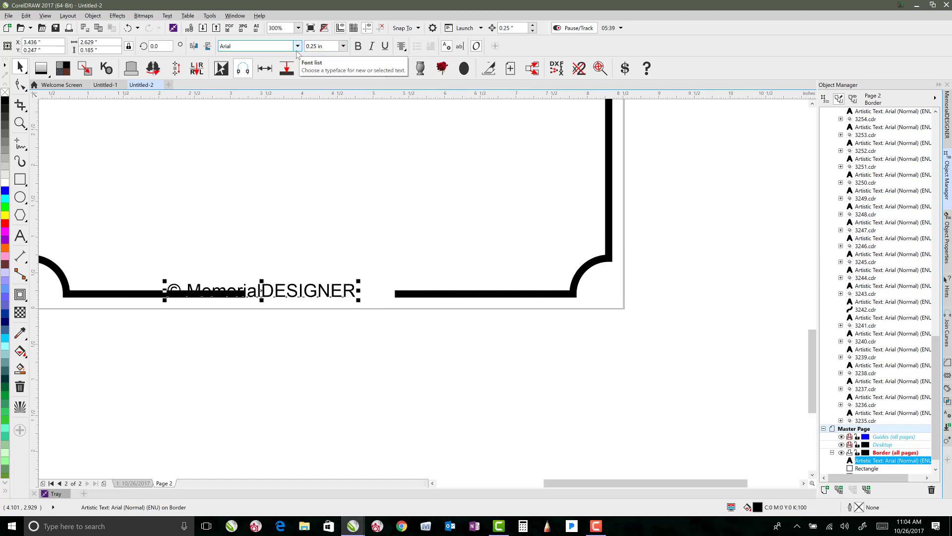
pyautogui.doubleClick(335, 45)
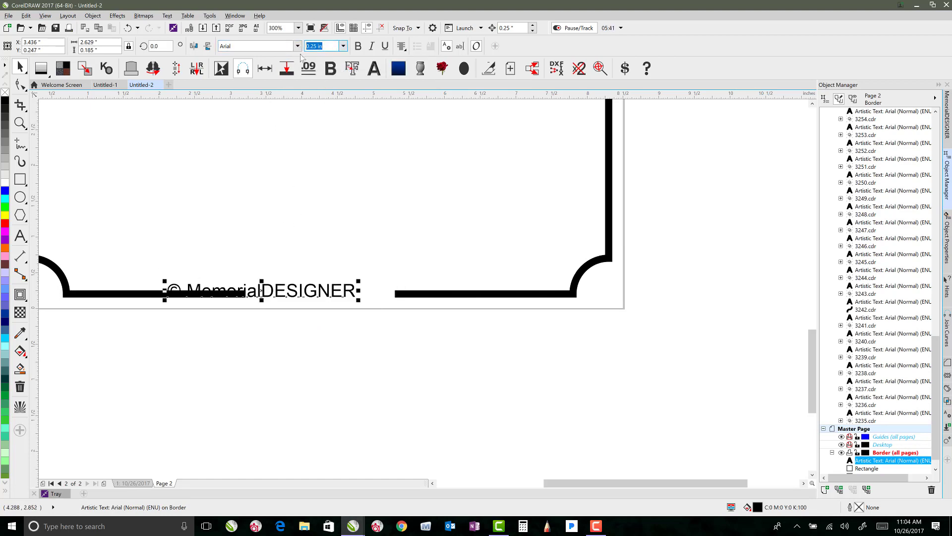
pyautogui.write('.125')
pyautogui.press('Return')
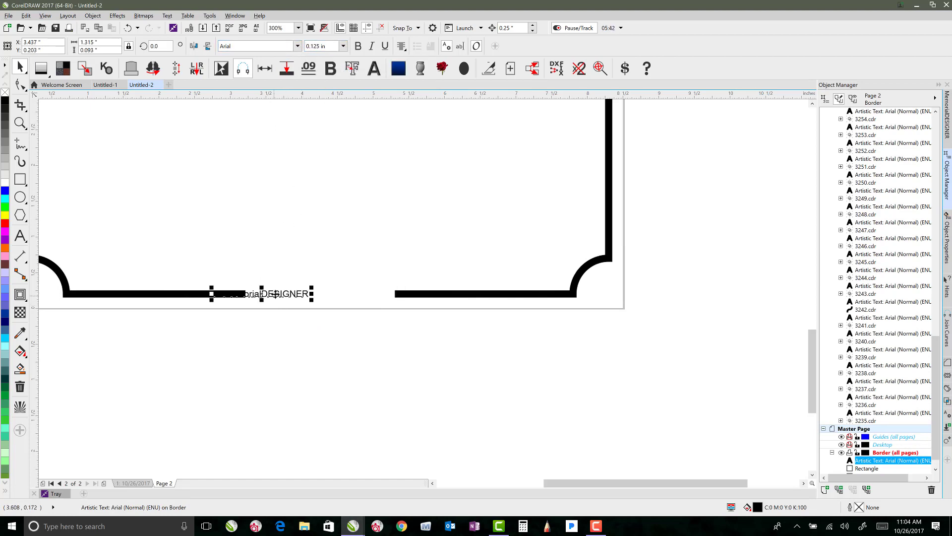
# Move the copyright line into the gap and centre it on the white box.
pyautogui.moveTo(275, 293); pyautogui.dragTo(329, 288)
pyautogui.keyDown('shift'); pyautogui.click(384, 293); pyautogui.keyUp('shift')
pyautogui.press('c')
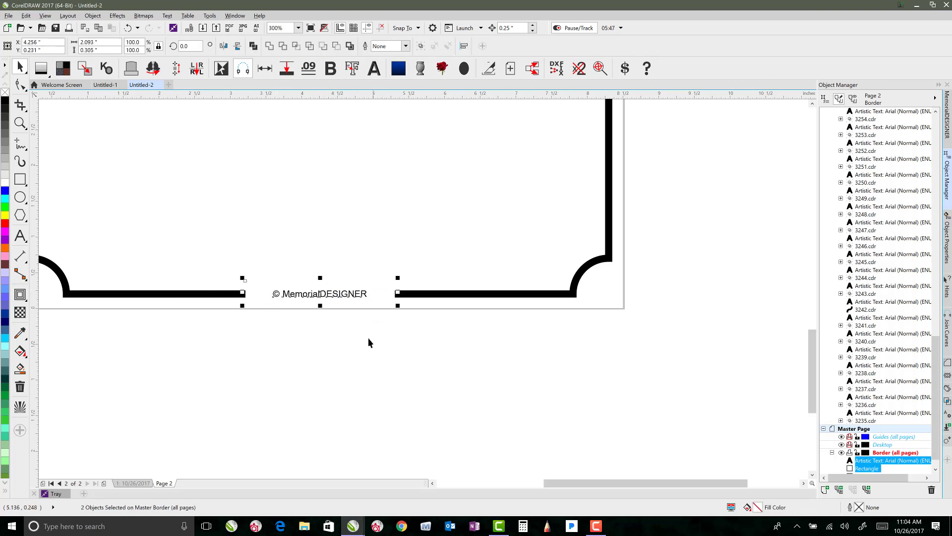
pyautogui.click(340, 365)
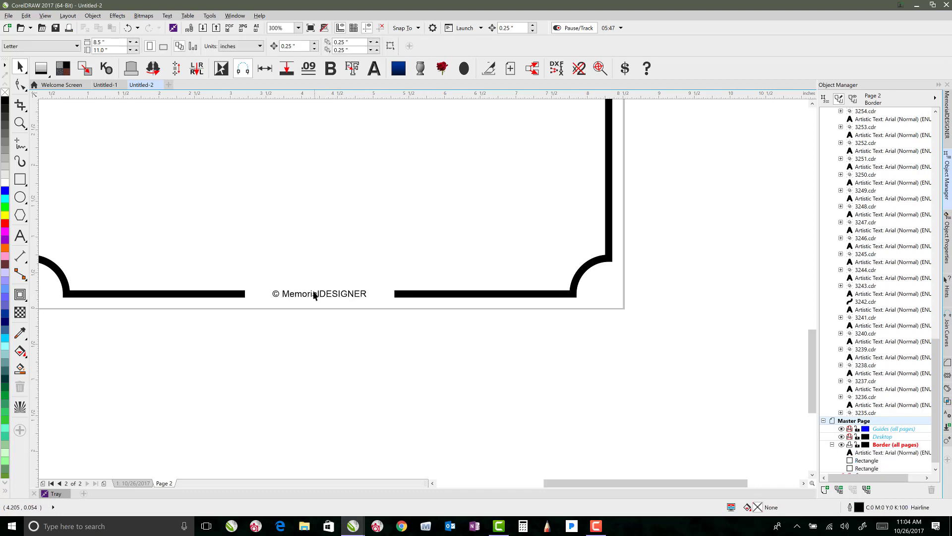
pyautogui.click(326, 296)
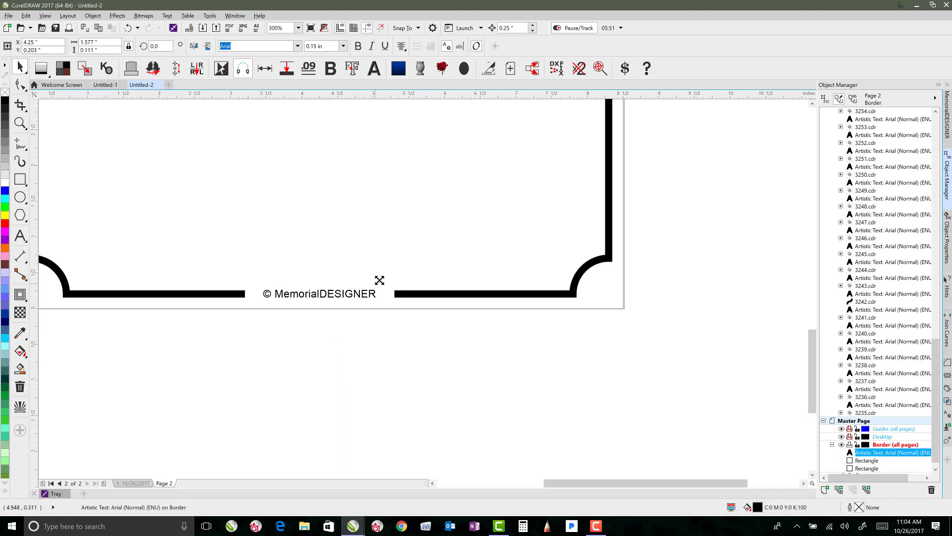
# Fit the page in view and compare pages 1 and 2 for the border and credit.
pyautogui.click(290, 383)
pyautogui.hotkey('shift', 'F4')
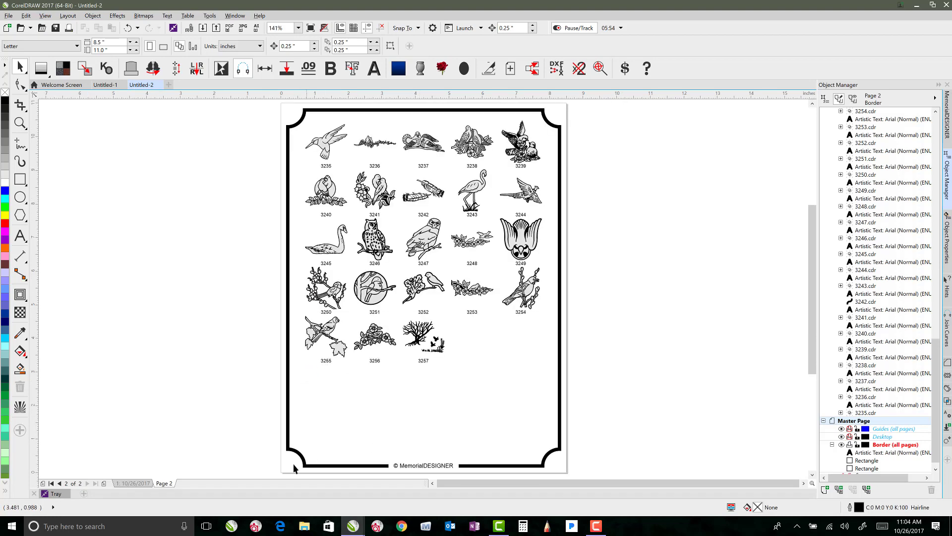
pyautogui.click(134, 484)
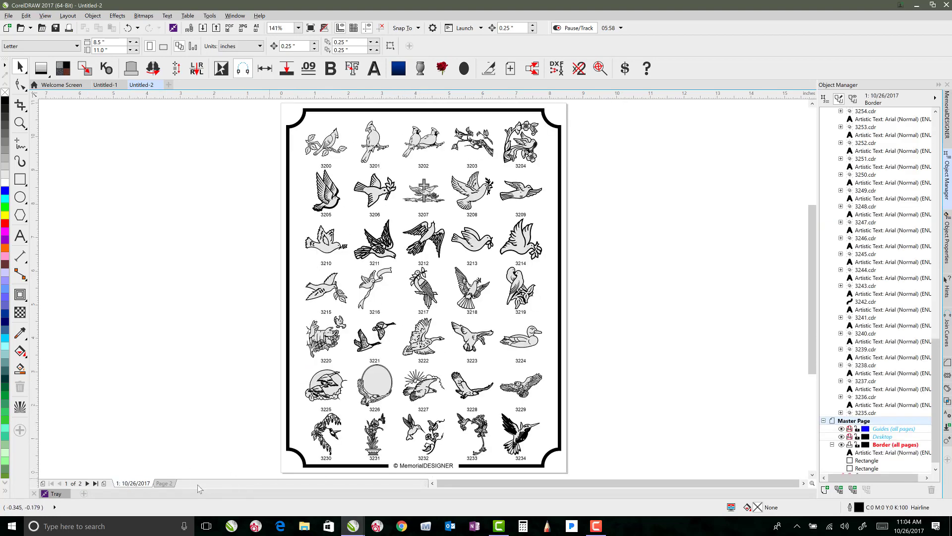
pyautogui.click(164, 483)
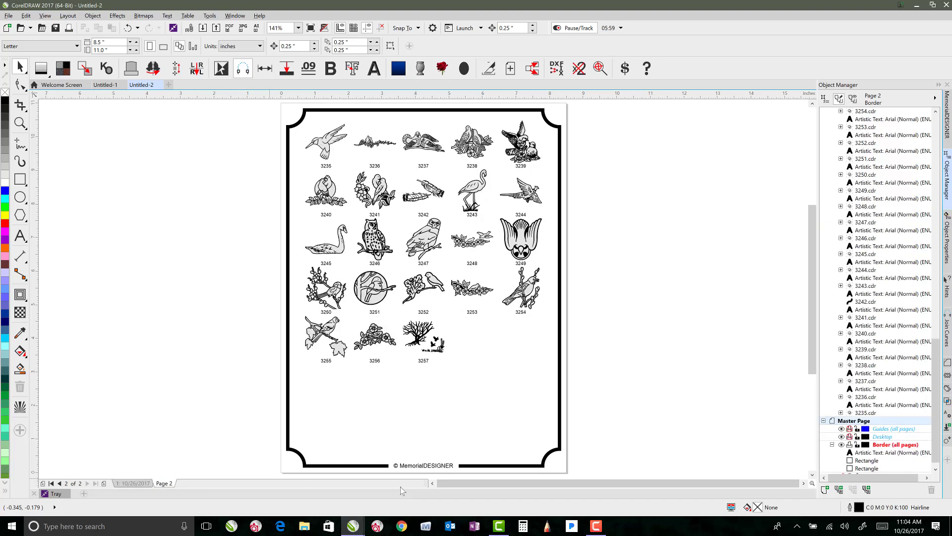
pyautogui.click(135, 485)
pyautogui.click(165, 484)
# Insert a page number on all pages via Layout > Insert Page Number > On All Pages.
pyautogui.click(69, 15)
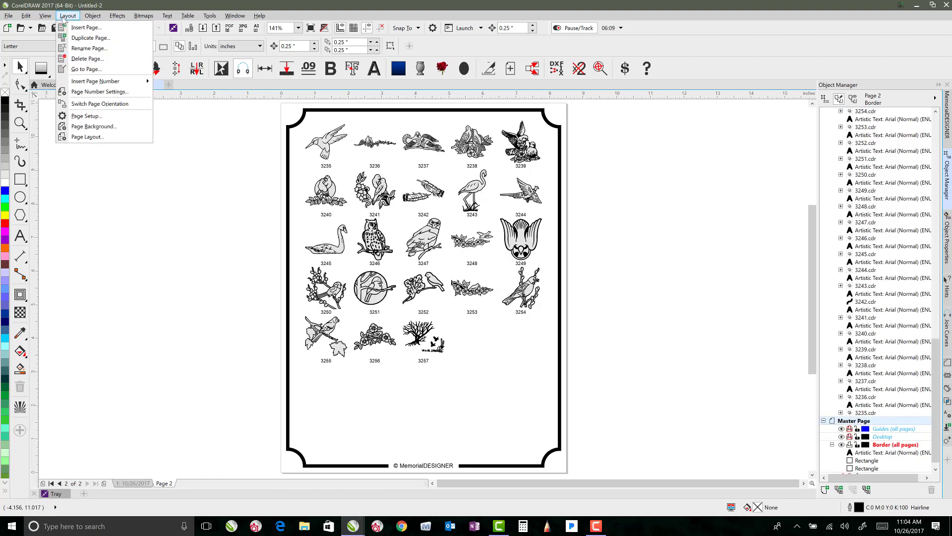
pyautogui.moveTo(105, 86)
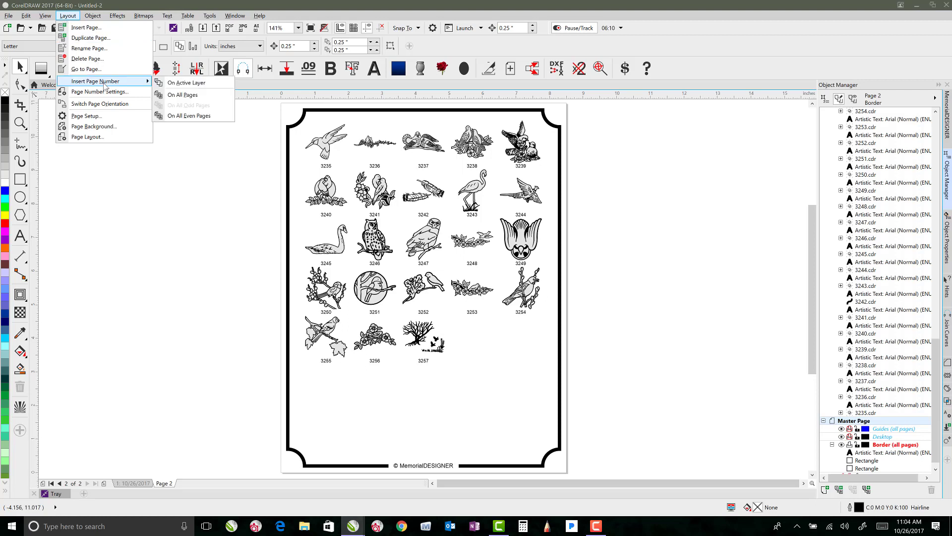
pyautogui.click(184, 95)
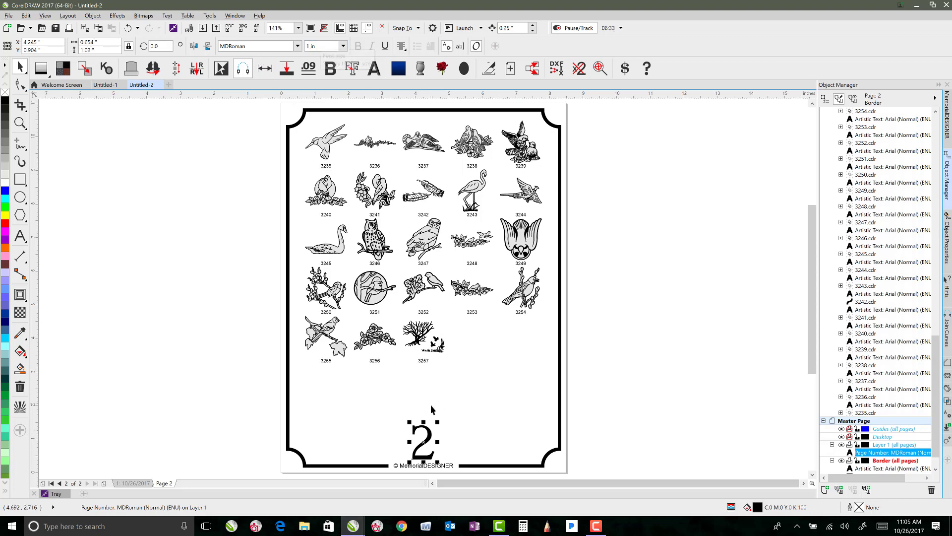
# Set the page number's font to Arial at 0.25 in.
pyautogui.click(297, 46)
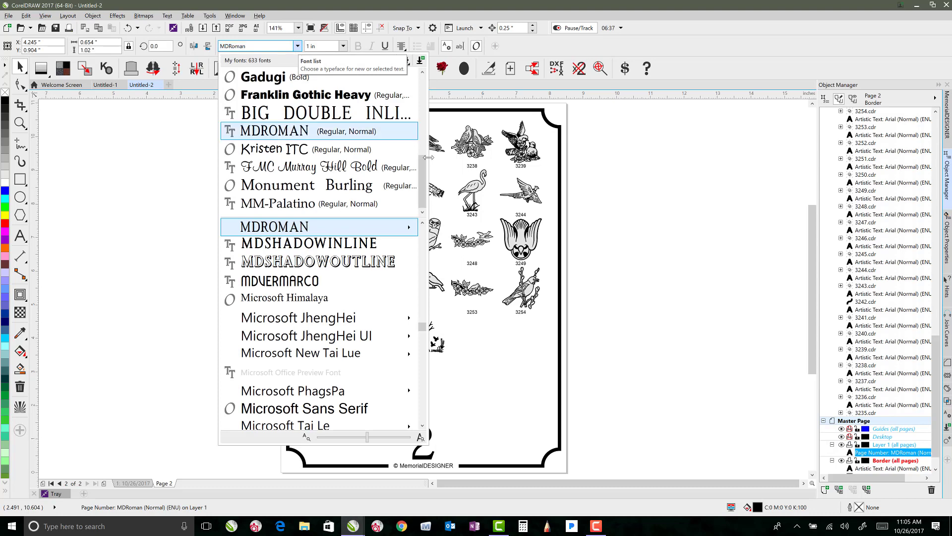
pyautogui.moveTo(422, 174); pyautogui.dragTo(424, 77)
pyautogui.click(258, 77)
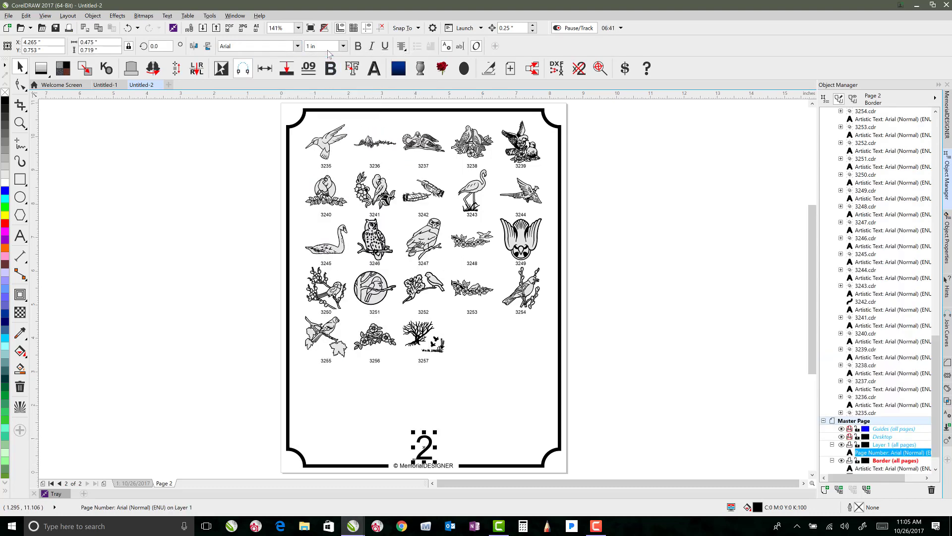
pyautogui.moveTo(318, 47); pyautogui.dragTo(285, 53)
pyautogui.write('.12')
pyautogui.press('Return')
pyautogui.click(423, 459)
pyautogui.click(422, 459)
pyautogui.moveTo(331, 46); pyautogui.dragTo(305, 46)
pyautogui.write('.25')
pyautogui.press('Return')
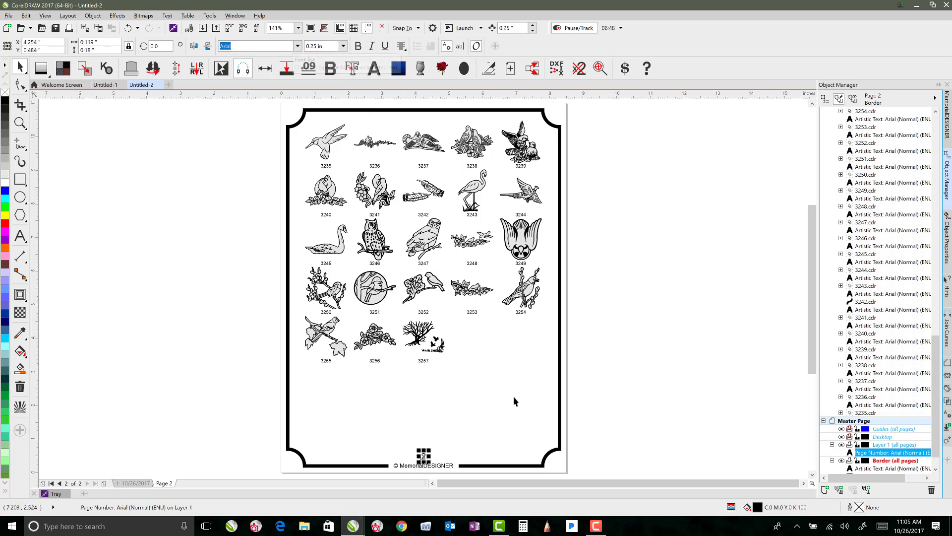
pyautogui.click(451, 444)
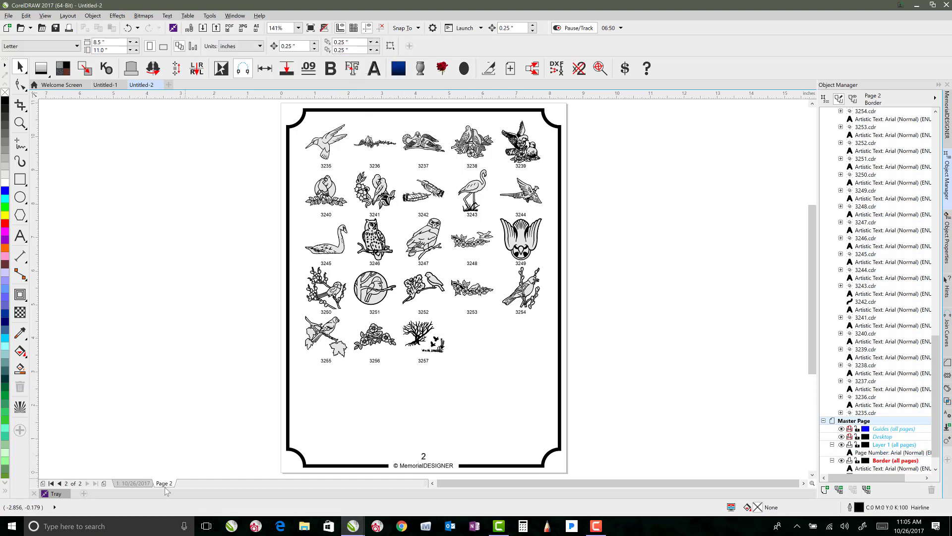
# Drag the page number into the border's bottom-right corner.
pyautogui.click(130, 484)
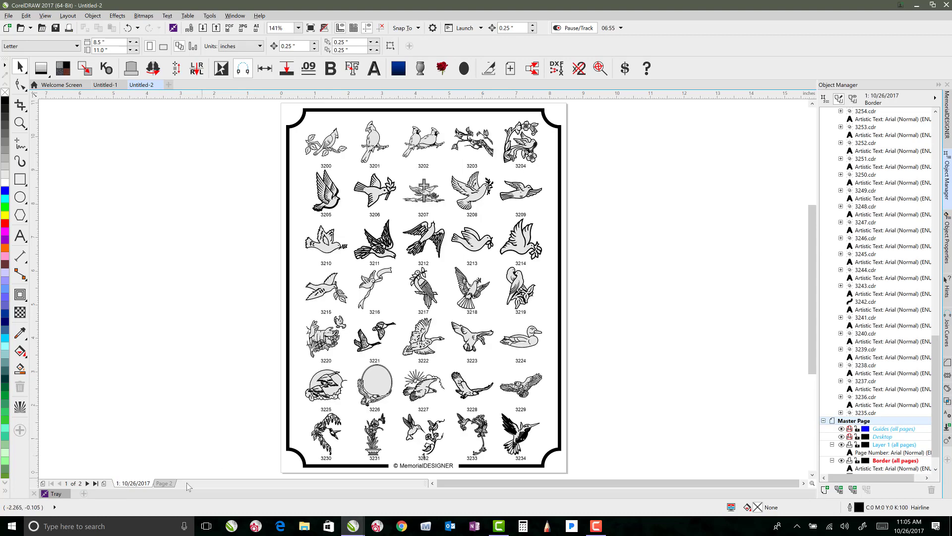
pyautogui.click(166, 484)
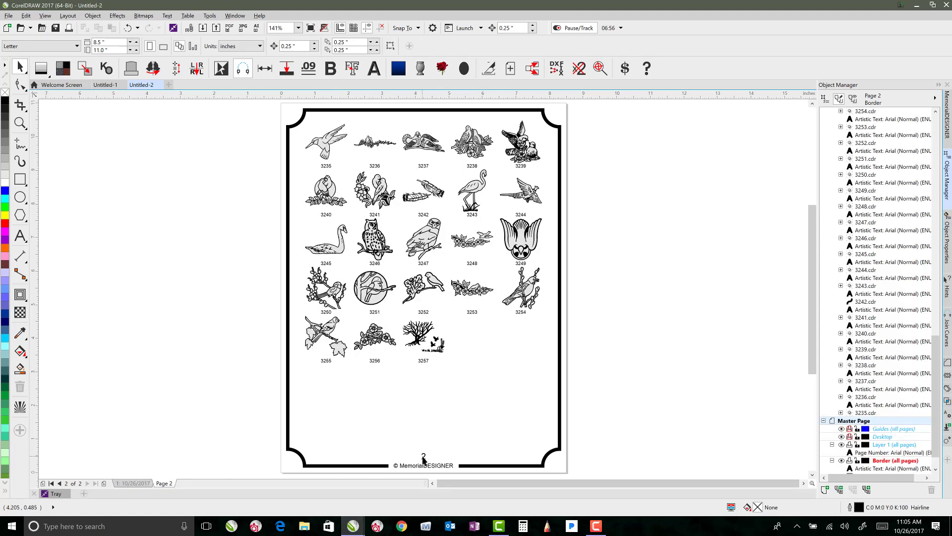
pyautogui.click(423, 455)
pyautogui.moveTo(424, 456); pyautogui.dragTo(555, 462)
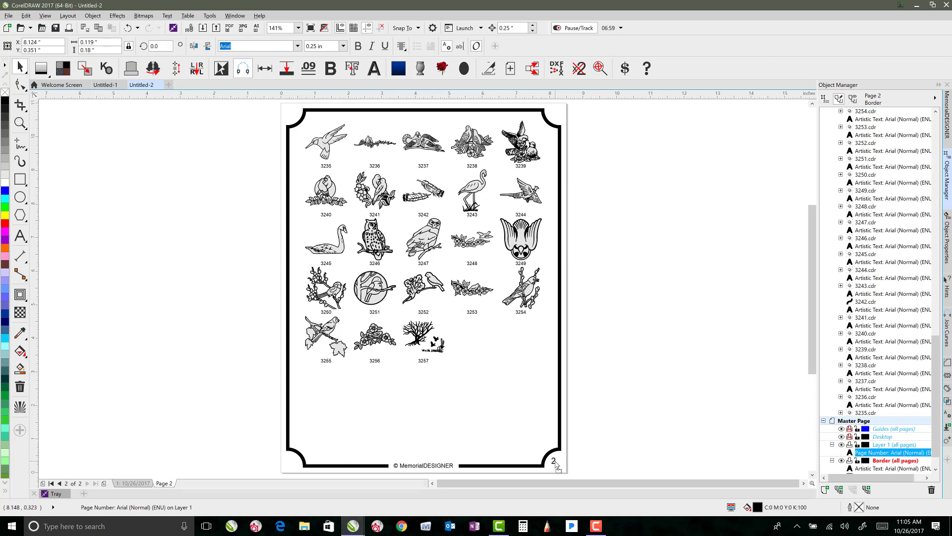
pyautogui.click(594, 425)
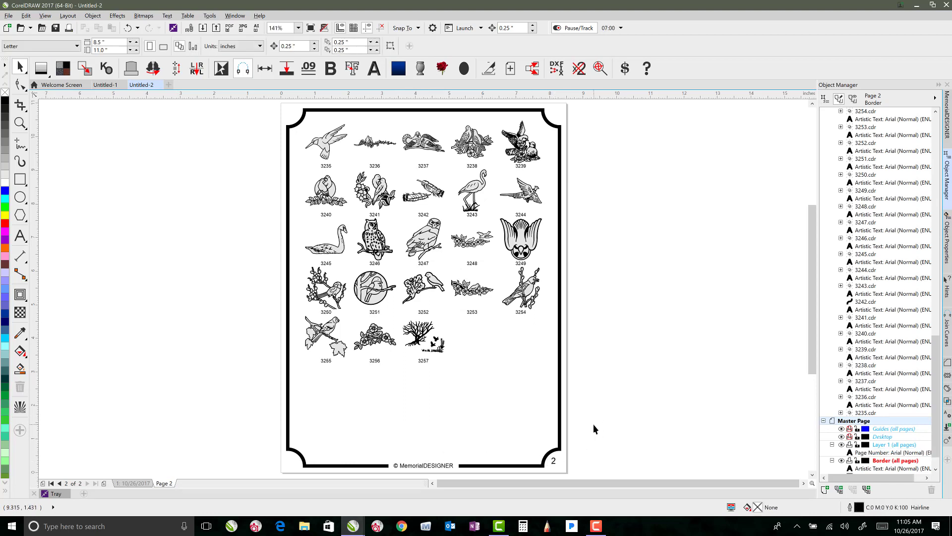
# Compare pages 1 and 2 to confirm each shows its own page number.
pyautogui.click(133, 483)
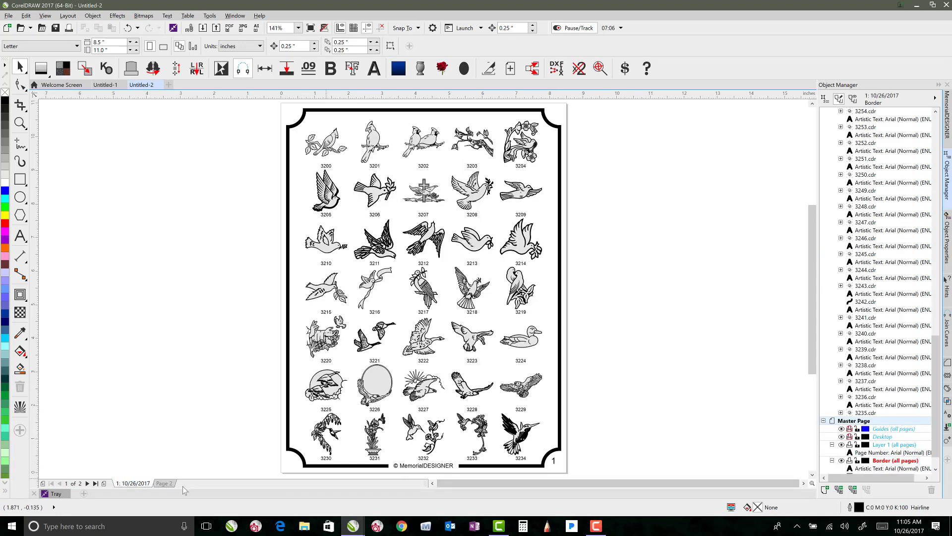
pyautogui.click(164, 483)
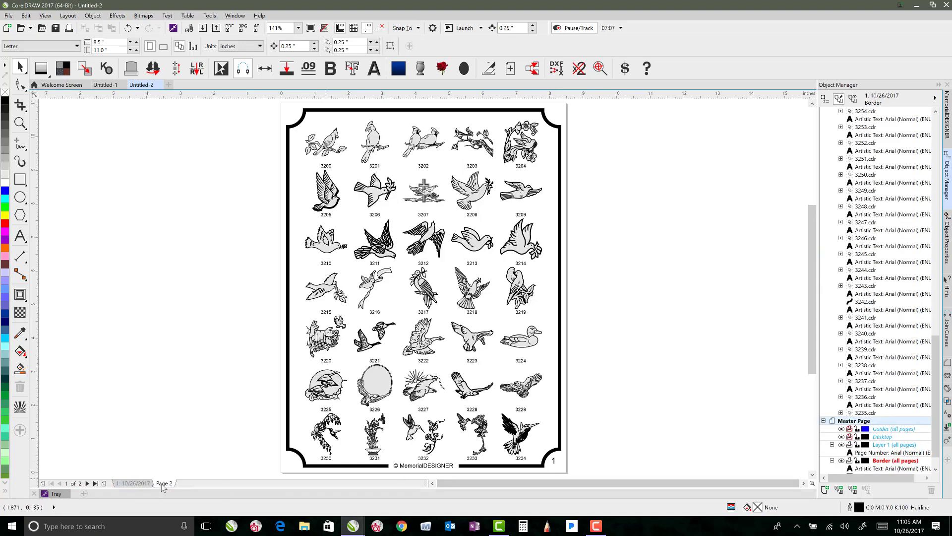
pyautogui.click(134, 484)
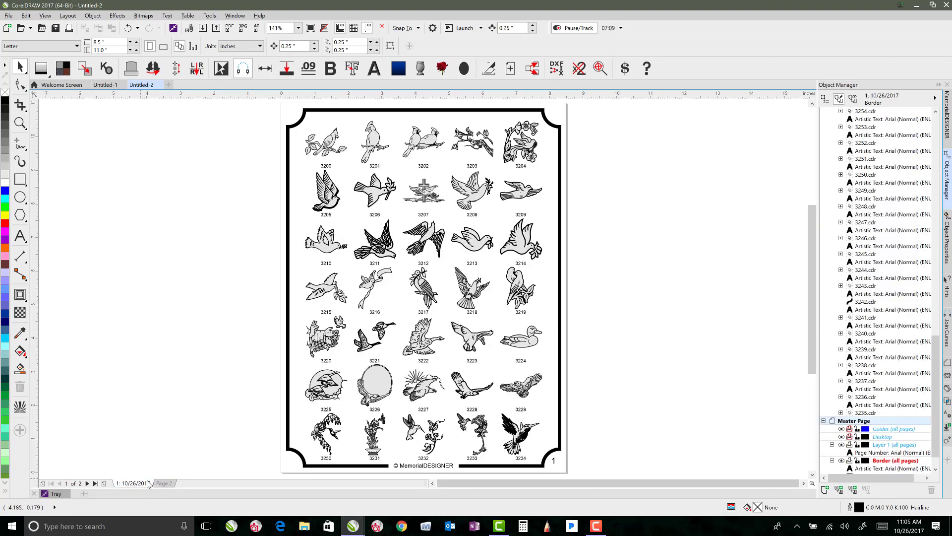
pyautogui.click(163, 484)
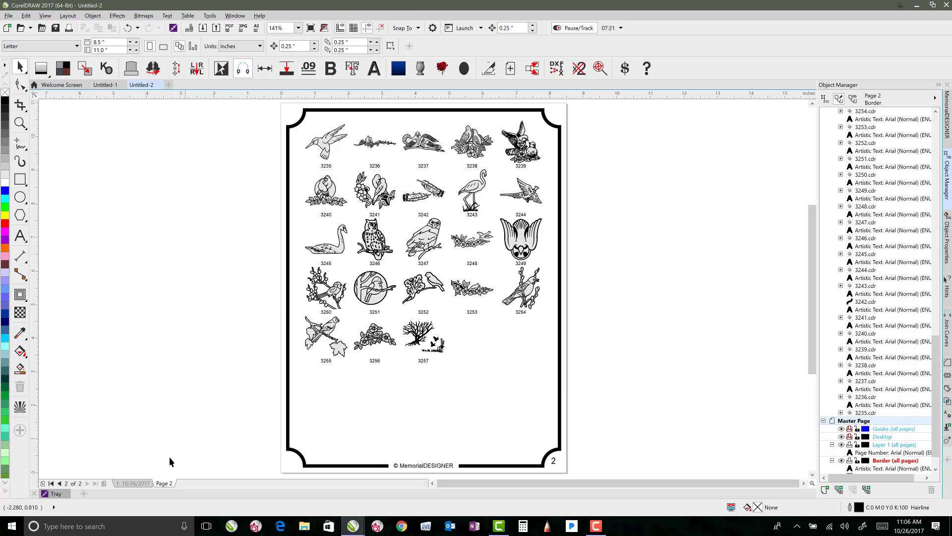
# Switch to page 1 and open the Layout menu.
pyautogui.click(130, 483)
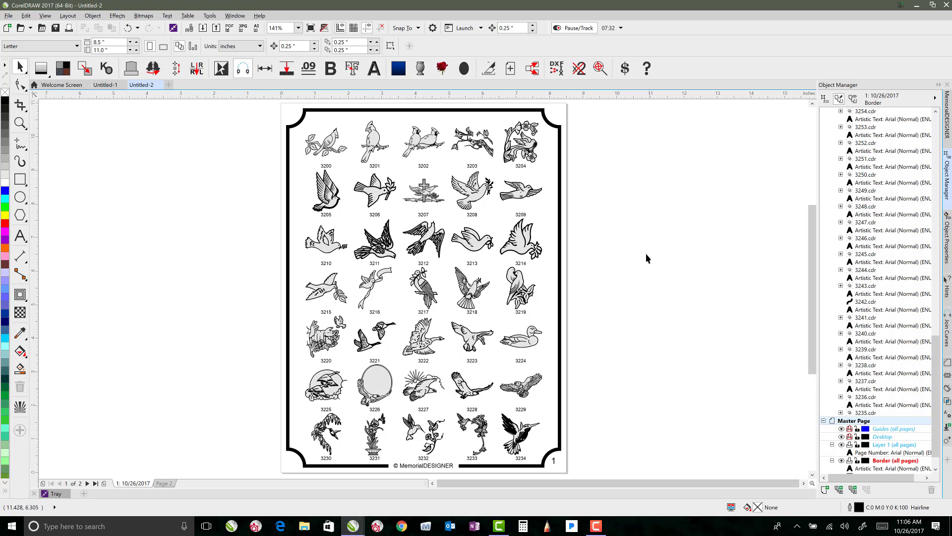
pyautogui.click(69, 16)
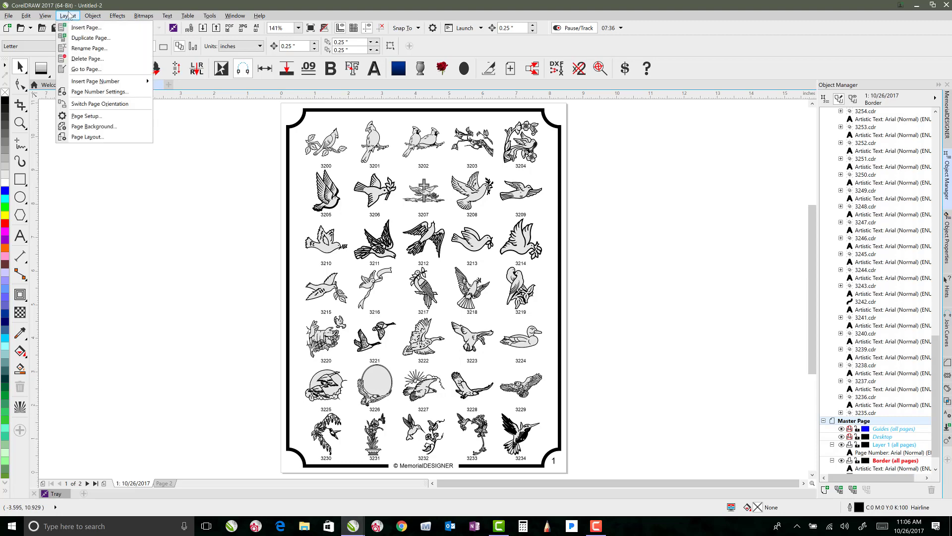
pyautogui.moveTo(44, 18)
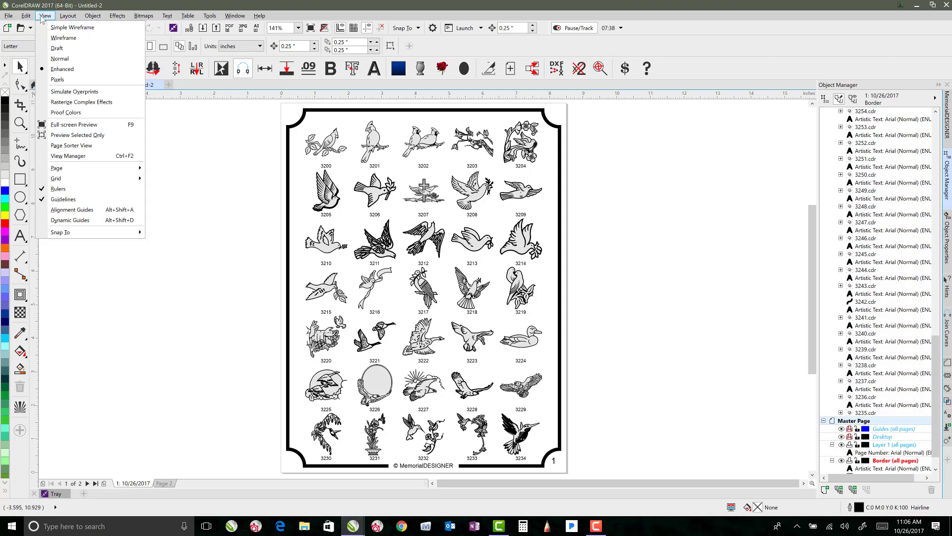
pyautogui.click(74, 145)
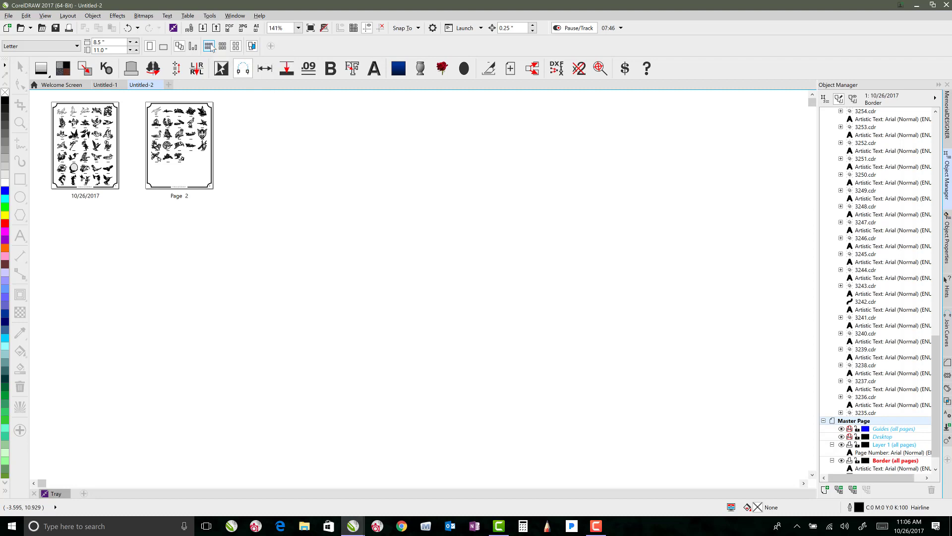
pyautogui.click(236, 47)
pyautogui.click(237, 46)
pyautogui.moveTo(88, 149); pyautogui.dragTo(228, 146)
pyautogui.moveTo(97, 141); pyautogui.dragTo(229, 146)
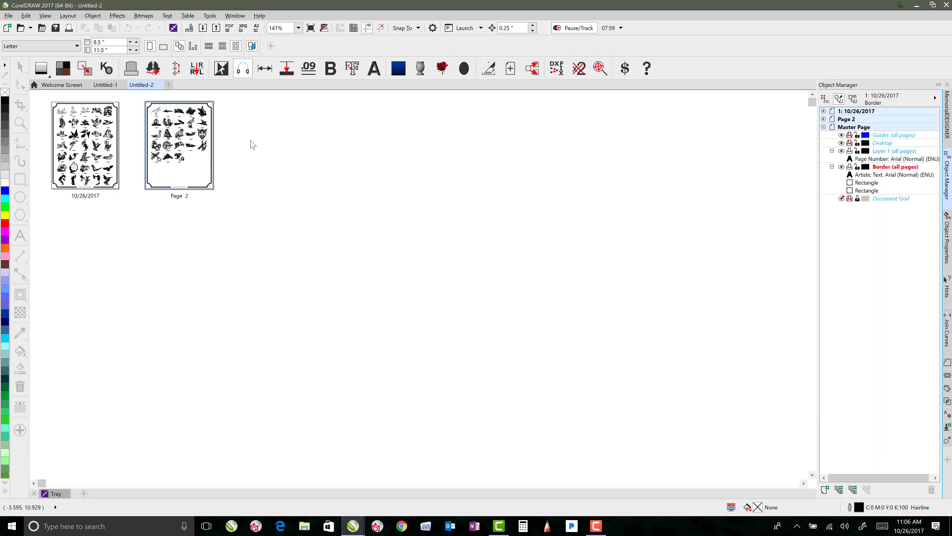
pyautogui.click(105, 155)
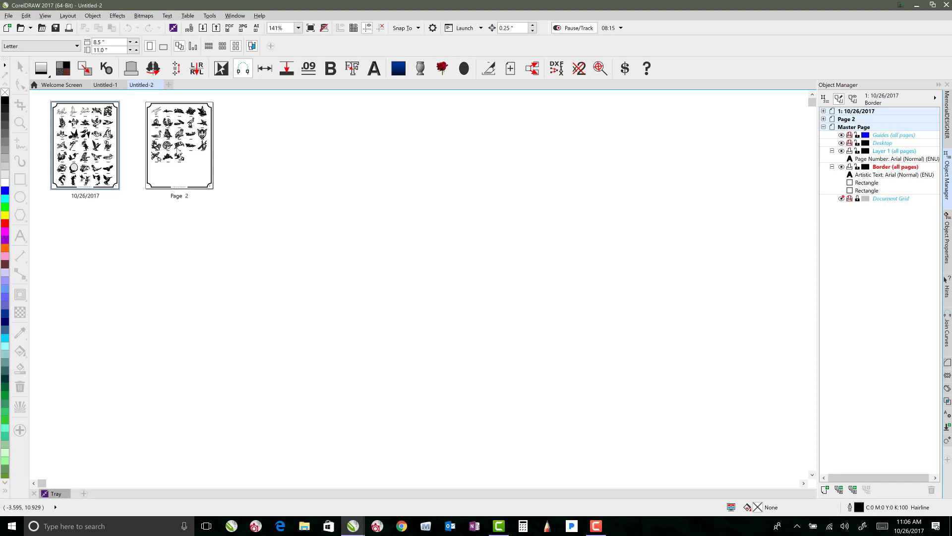
# Rename the first page back to 'Page 1'.
pyautogui.click(252, 46)
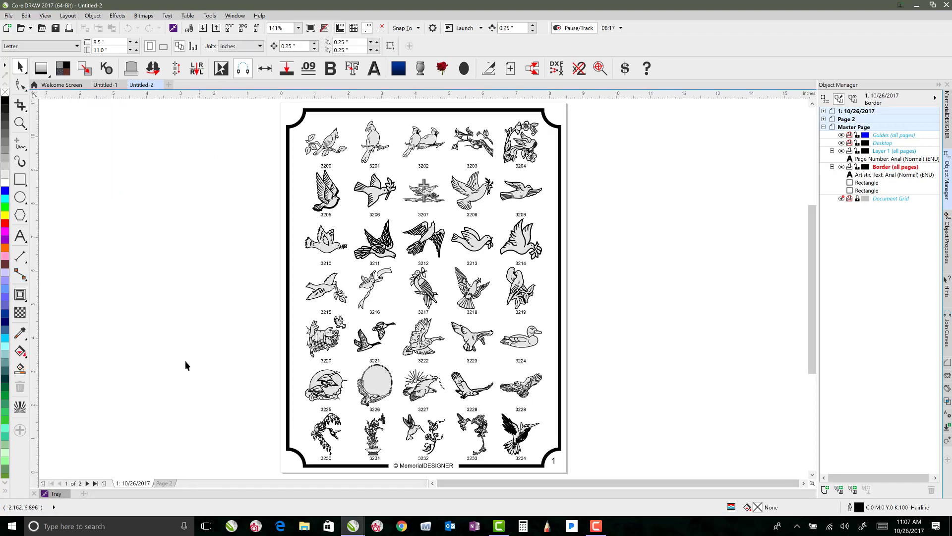
pyautogui.rightClick(134, 484)
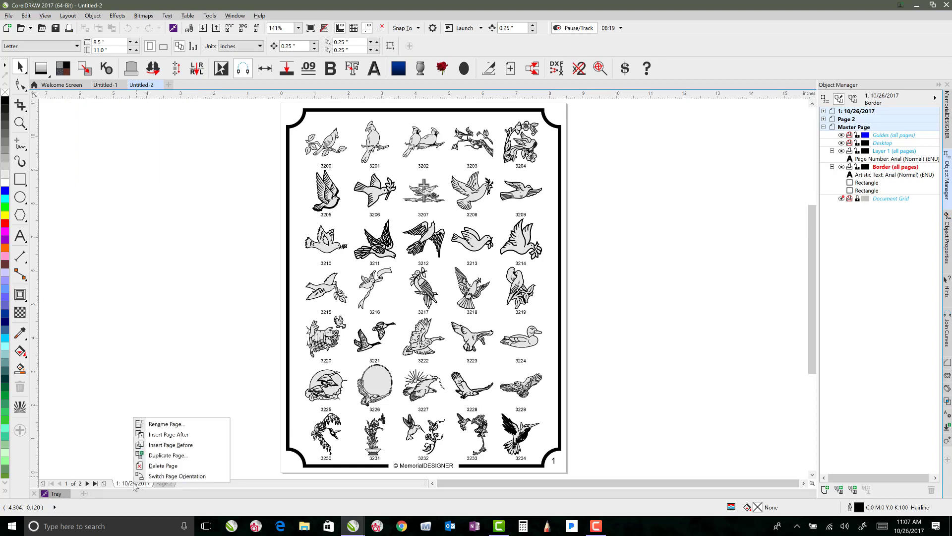
pyautogui.click(165, 425)
pyautogui.write('Page 1')
pyautogui.click(430, 276)
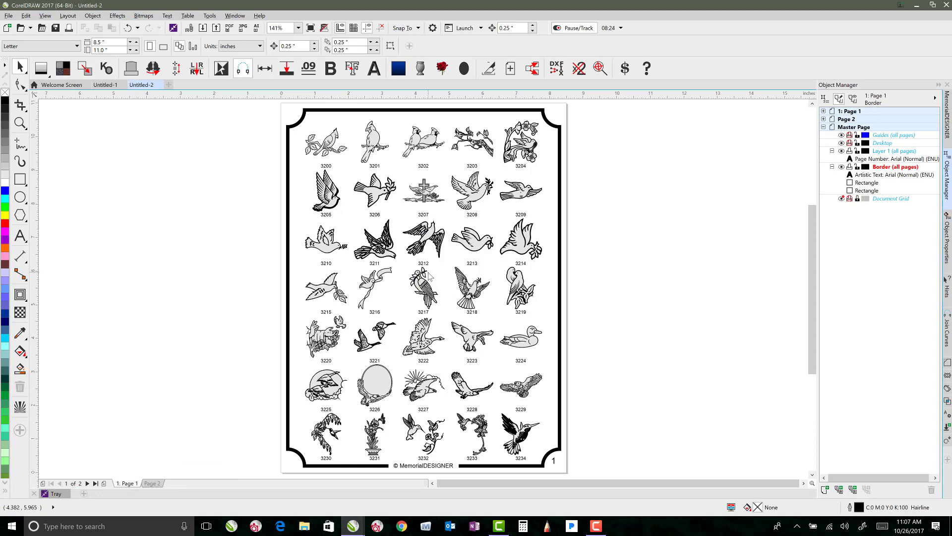
# Flip between pages 1 and 2, then return to page 1 and fit the whole page in view.
pyautogui.click(154, 484)
pyautogui.click(133, 483)
pyautogui.click(153, 483)
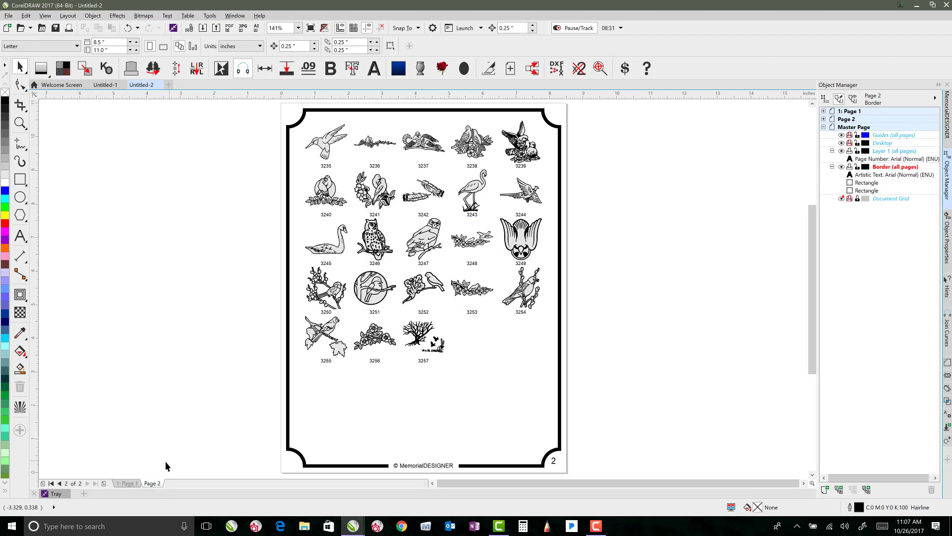
pyautogui.click(129, 484)
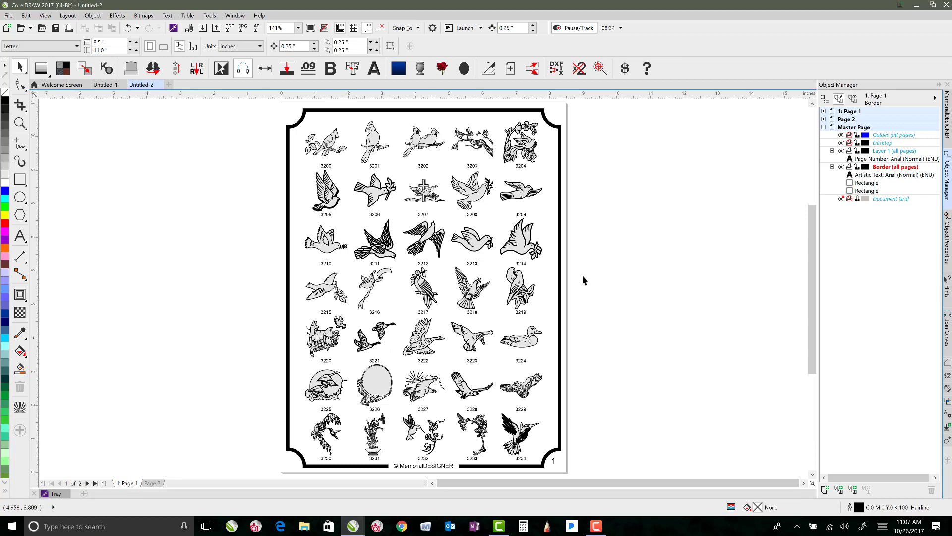
pyautogui.press('F3')
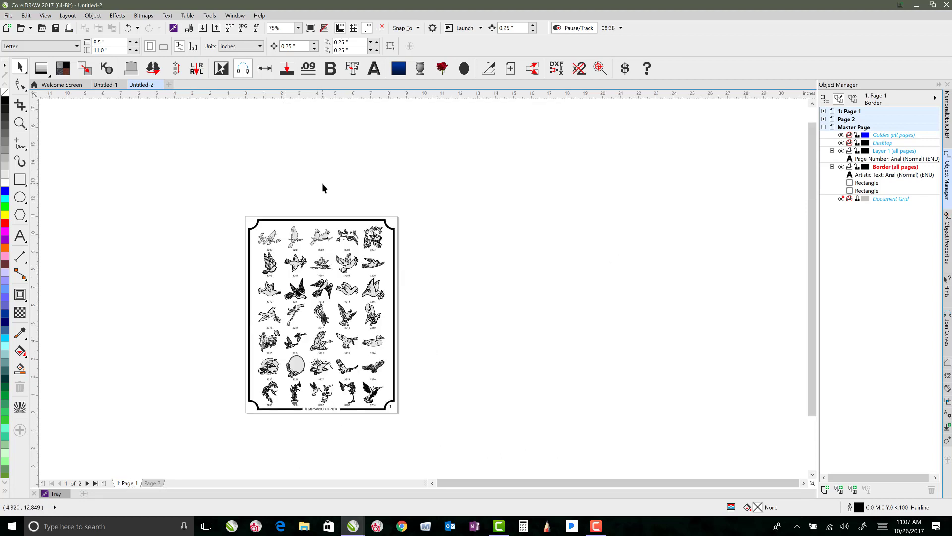
pyautogui.hotkey('shift', 'F4')
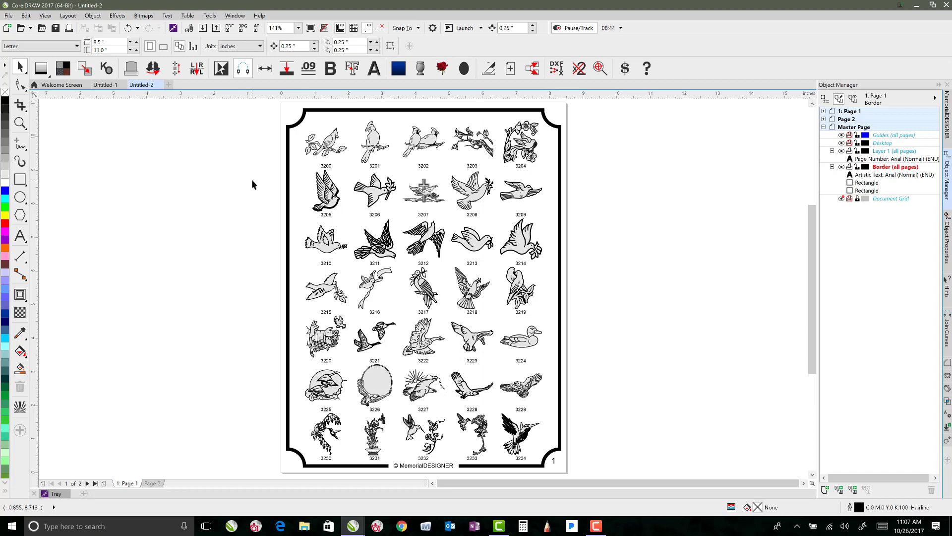
# Run the Thumbnailer project's Main.Start macro to launch Oberon Thumbnailer.
pyautogui.click(235, 16)
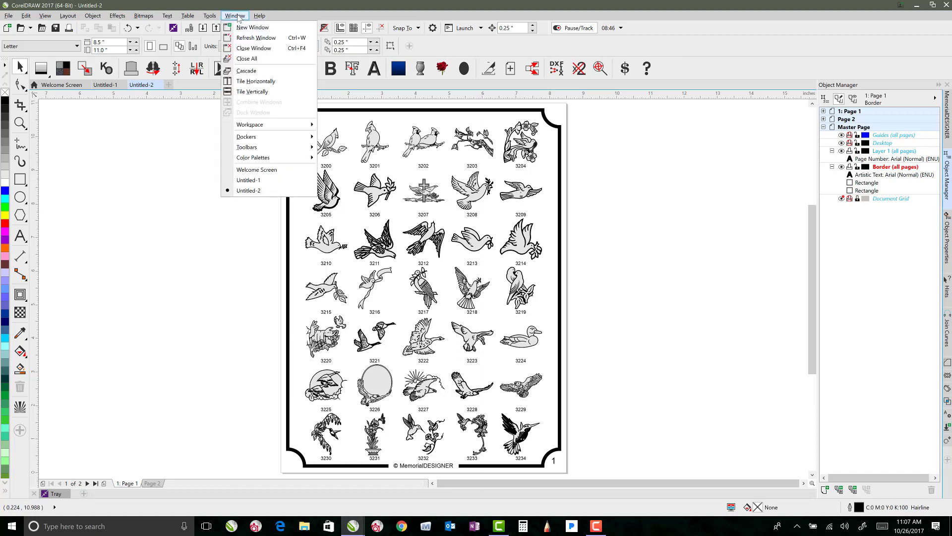
pyautogui.moveTo(207, 19)
pyautogui.moveTo(256, 88)
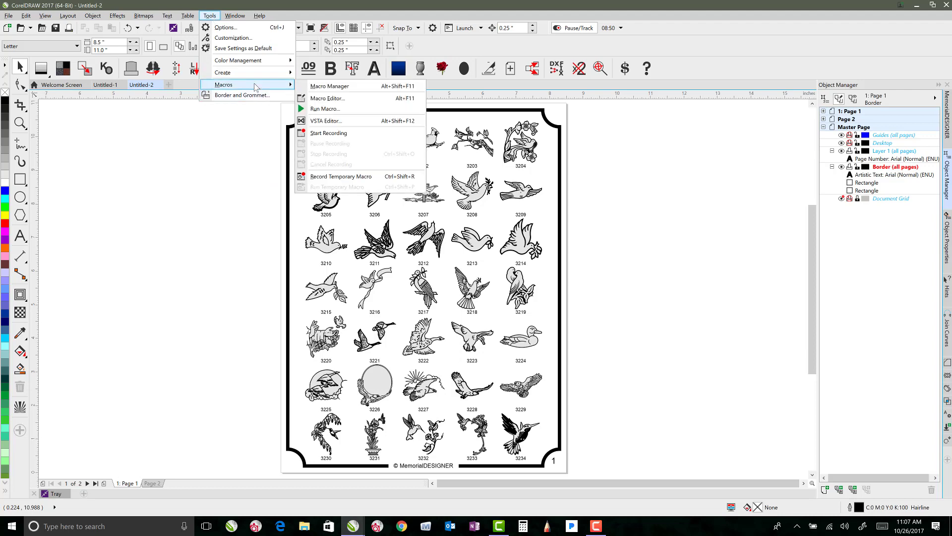
pyautogui.click(345, 110)
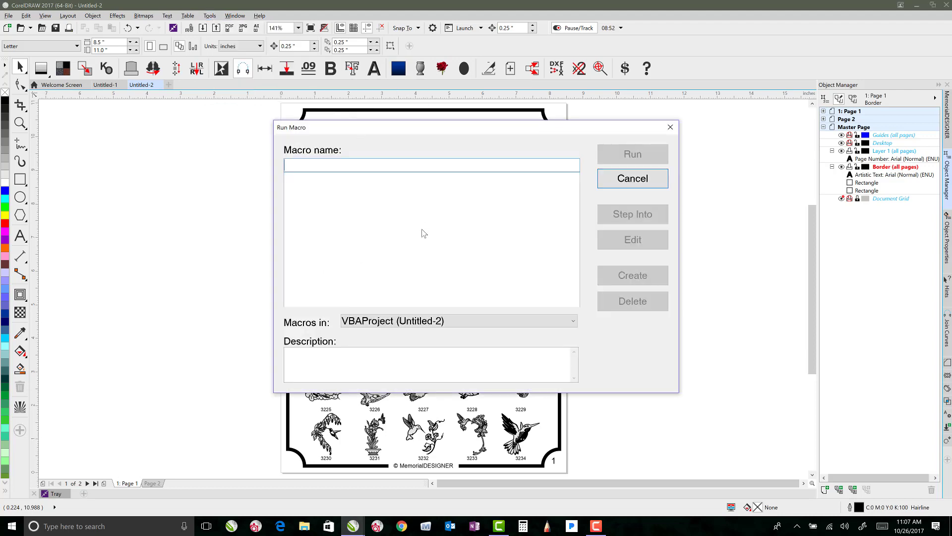
pyautogui.click(440, 323)
pyautogui.click(436, 423)
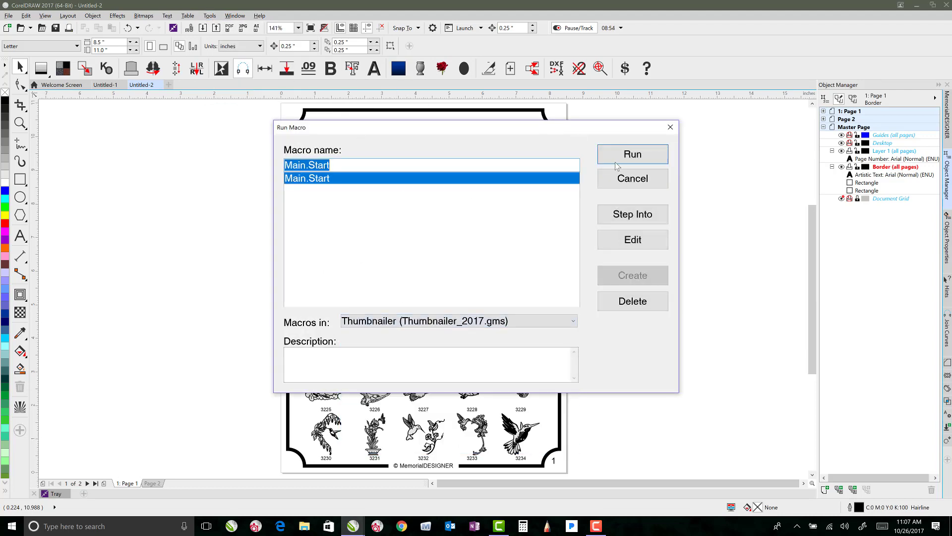
pyautogui.click(623, 160)
# Set the source folder to Classic Collection Layouts\Companion Dies under MemorialDESIGNER\1Artwork.
pyautogui.click(561, 158)
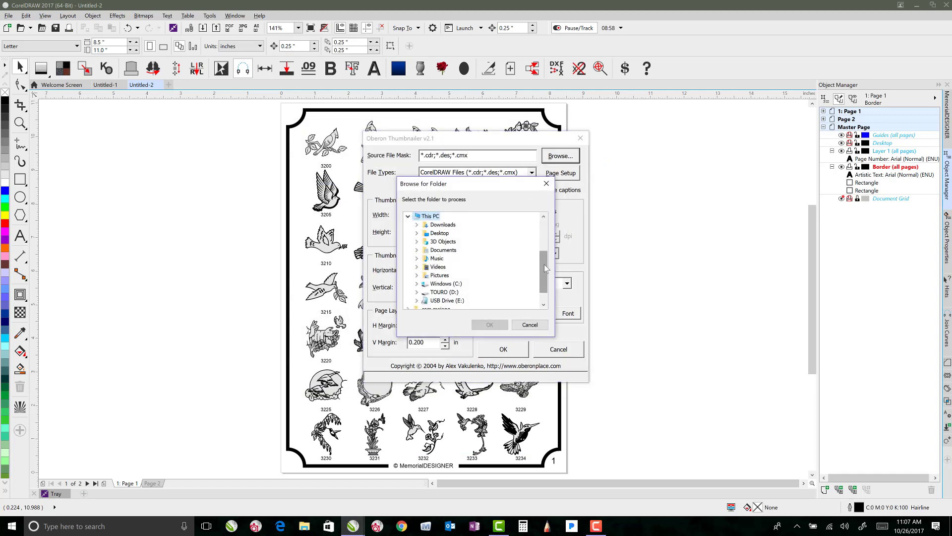
pyautogui.moveTo(545, 258); pyautogui.dragTo(545, 226)
pyautogui.click(408, 250)
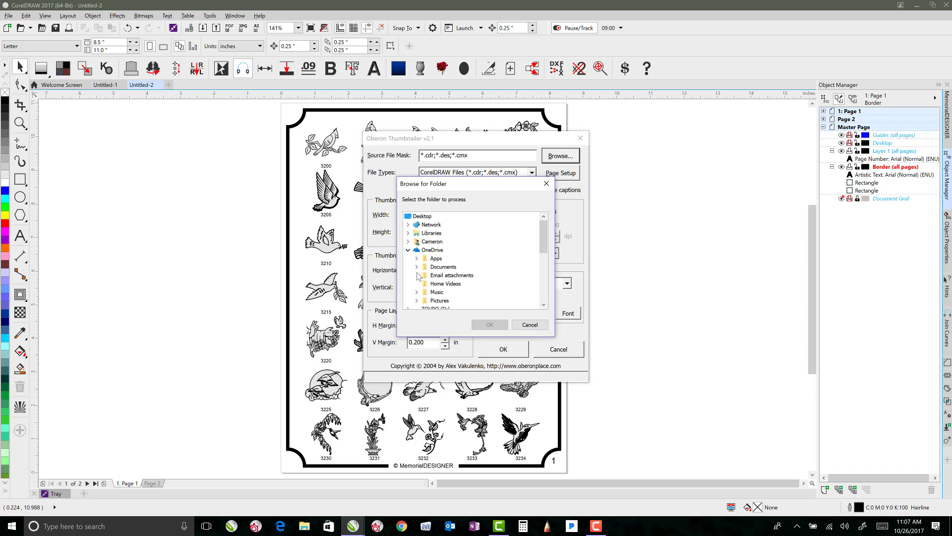
pyautogui.click(417, 266)
pyautogui.click(426, 300)
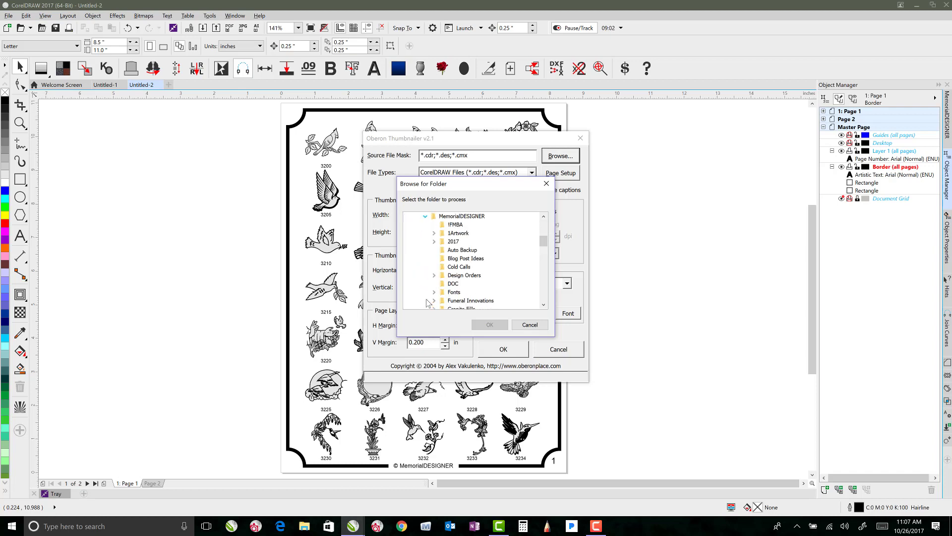
pyautogui.click(435, 233)
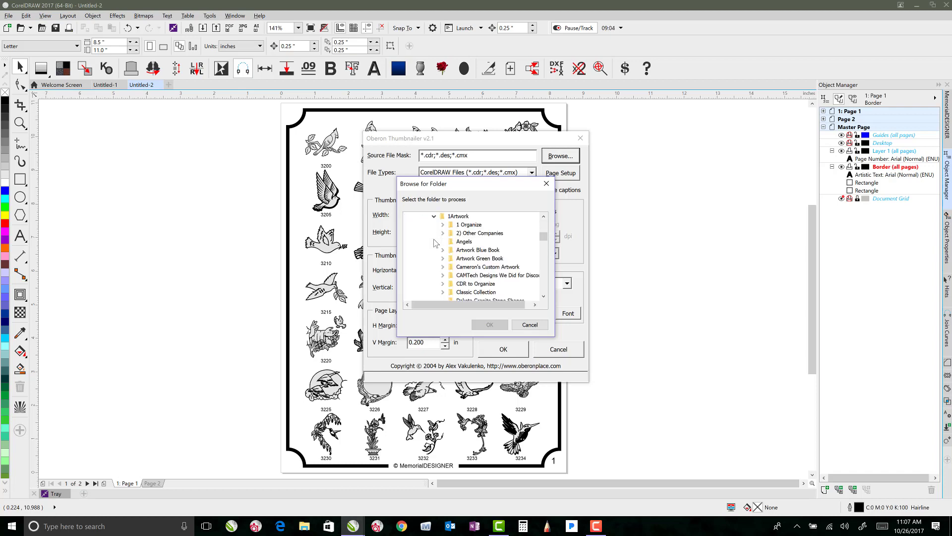
pyautogui.click(443, 291)
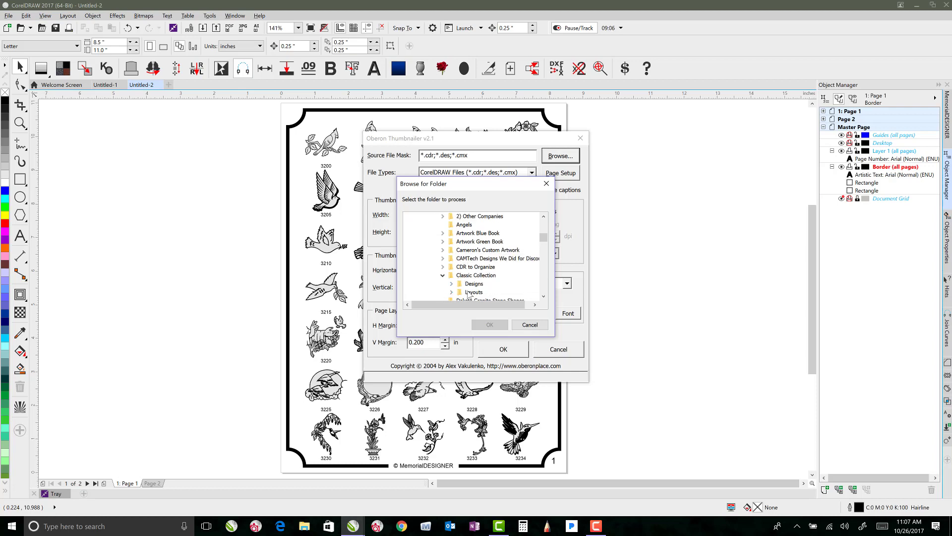
pyautogui.click(462, 294)
pyautogui.click(451, 292)
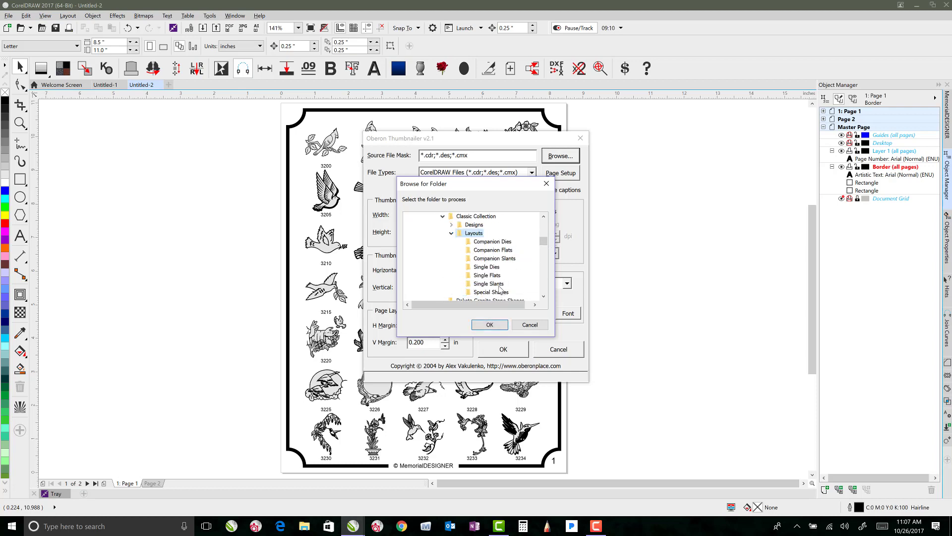
pyautogui.click(487, 275)
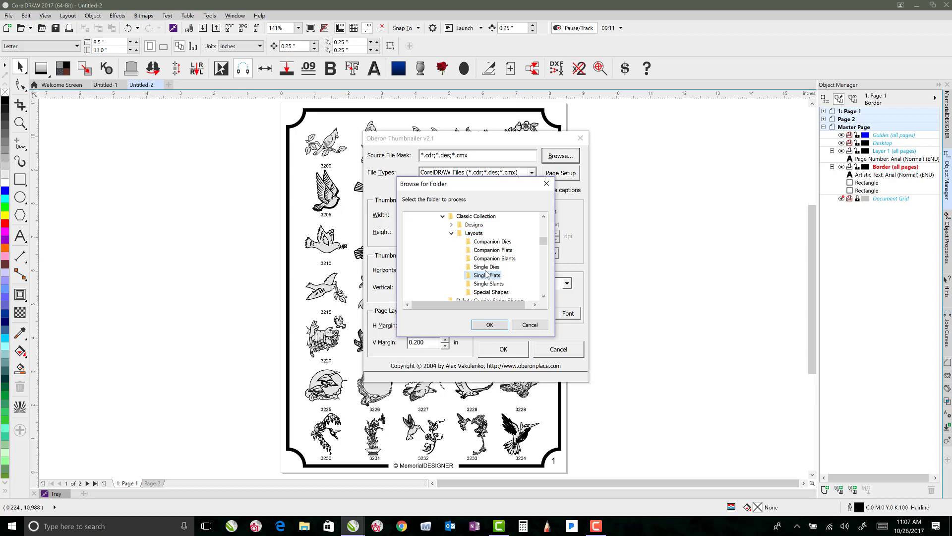
pyautogui.click(491, 242)
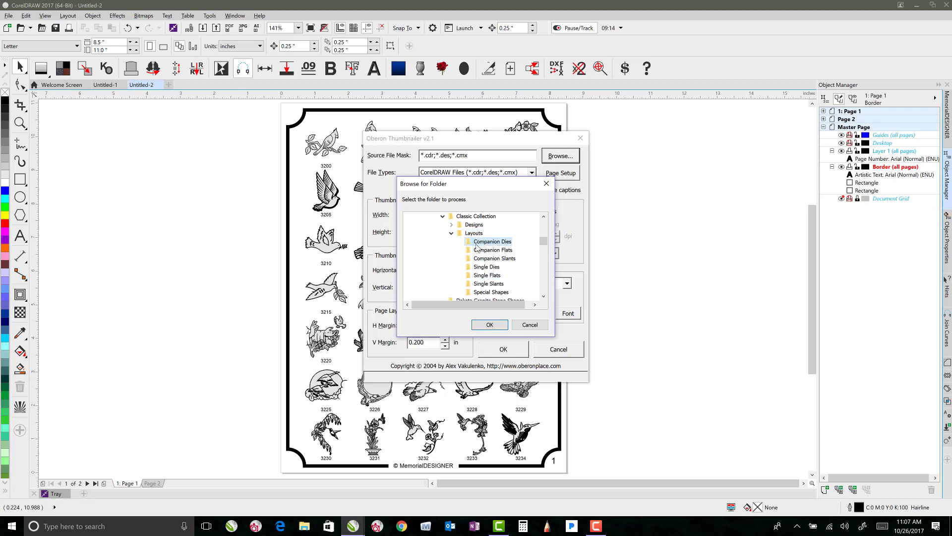
pyautogui.click(490, 325)
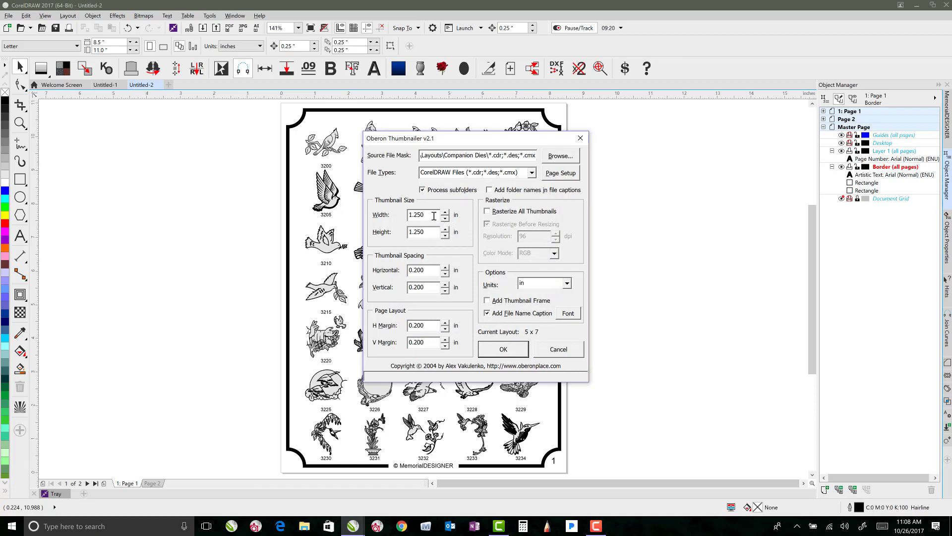
# Make thumbnails 8 x 4 inches with frames and folder-name captions, then start generating them.
pyautogui.moveTo(426, 215); pyautogui.dragTo(405, 220)
pyautogui.write('8')
pyautogui.moveTo(433, 232); pyautogui.dragTo(402, 233)
pyautogui.write('4')
pyautogui.click(502, 303)
pyautogui.click(487, 192)
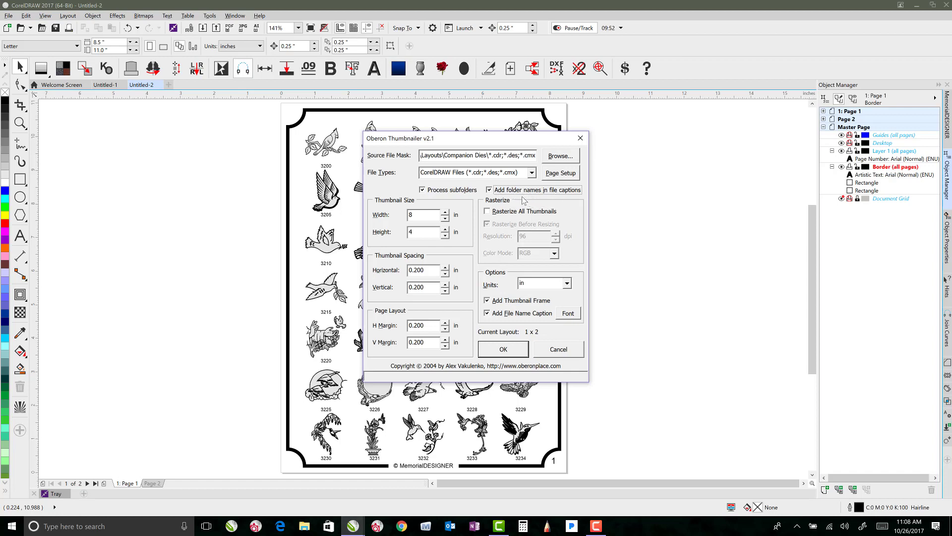
pyautogui.click(503, 349)
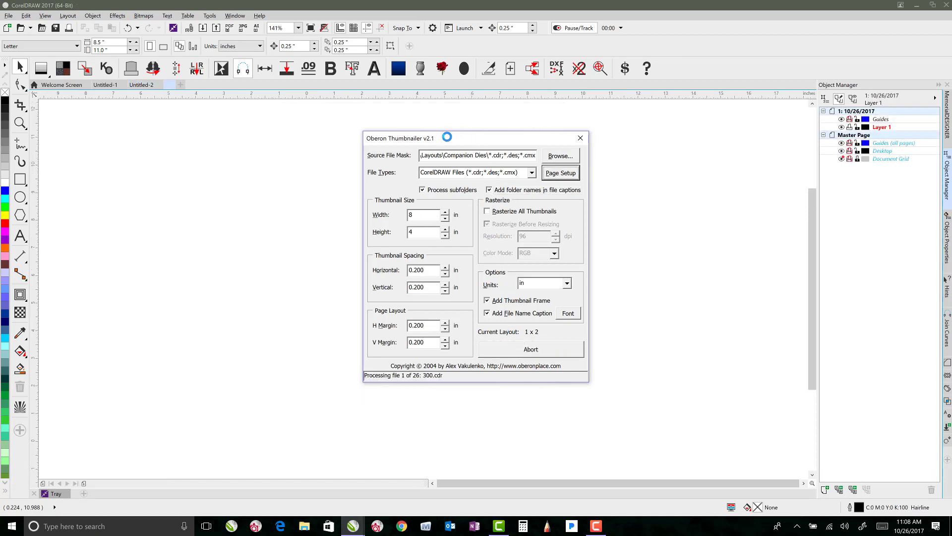
# Move the Thumbnailer progress window aside while it builds the 13-page layout.
pyautogui.moveTo(717, 140); pyautogui.dragTo(666, 160)
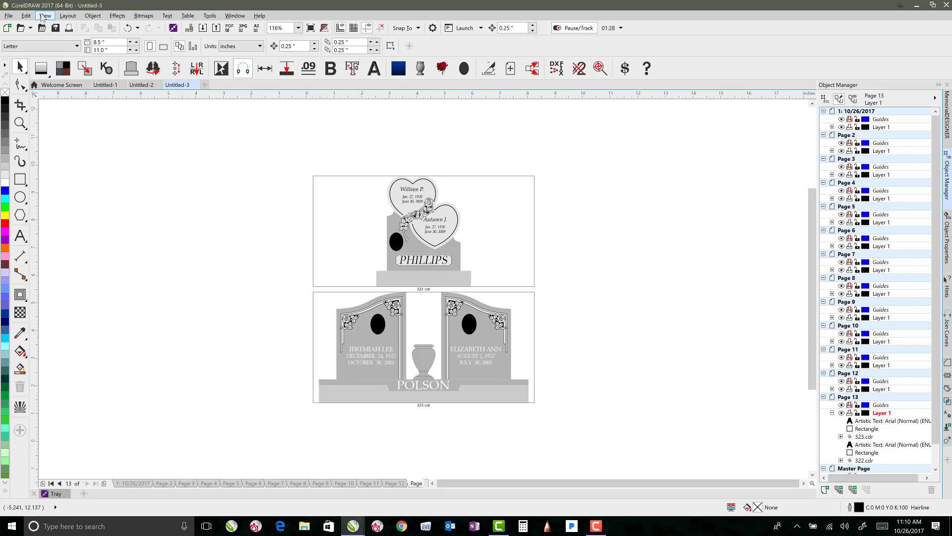
# Turn on the page border display via View > Page > Page Border.
pyautogui.click(44, 16)
pyautogui.moveTo(130, 170)
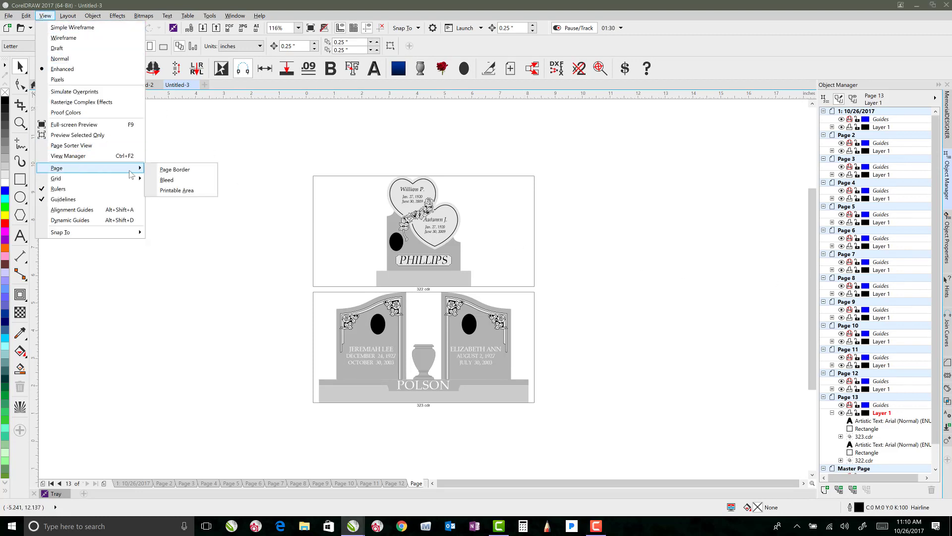
pyautogui.click(165, 171)
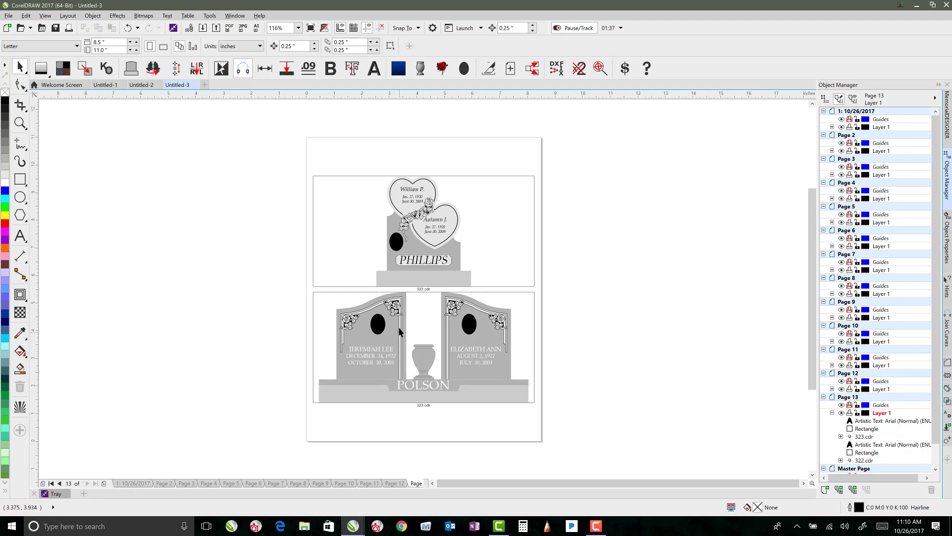
# On page 10, delete the frame rectangle around the ANDERSON monument.
pyautogui.click(398, 484)
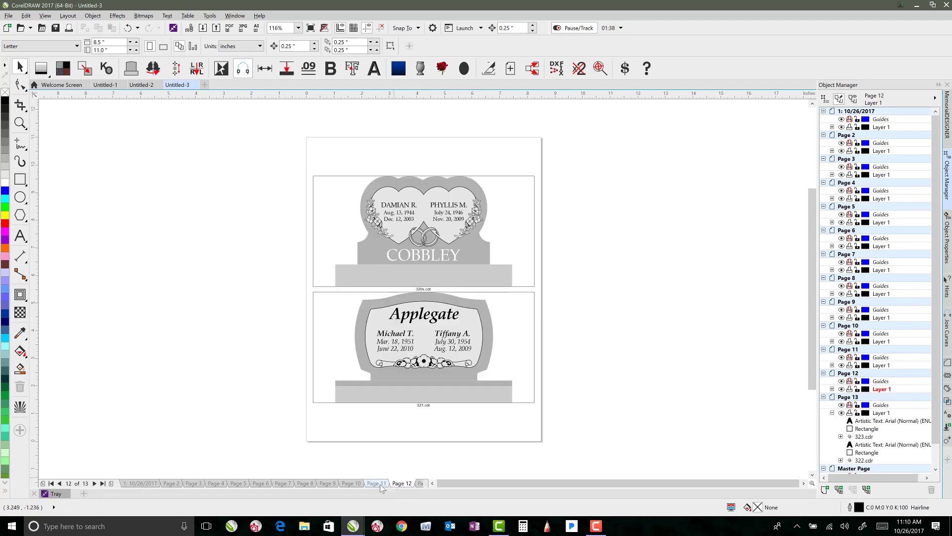
pyautogui.click(377, 484)
pyautogui.click(352, 484)
pyautogui.click(316, 175)
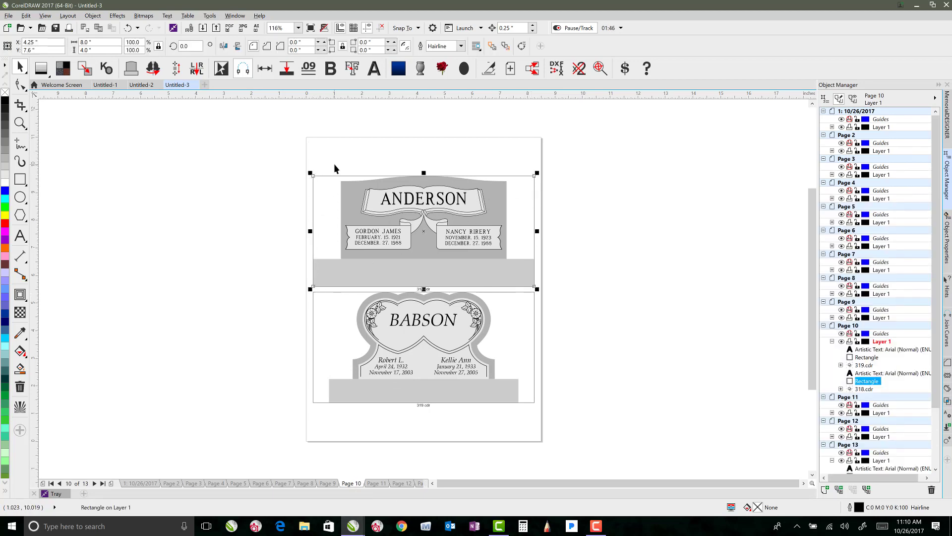
pyautogui.click(325, 176)
pyautogui.press('Delete')
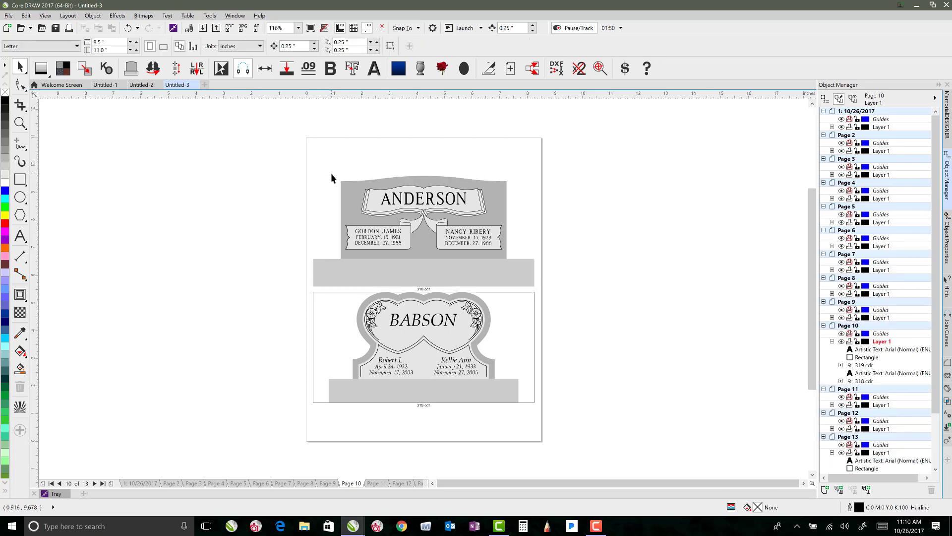
# Review pages 2–11, then delete the frame around the MacGregor design on page 8.
pyautogui.click(323, 487)
pyautogui.click(348, 482)
pyautogui.click(370, 483)
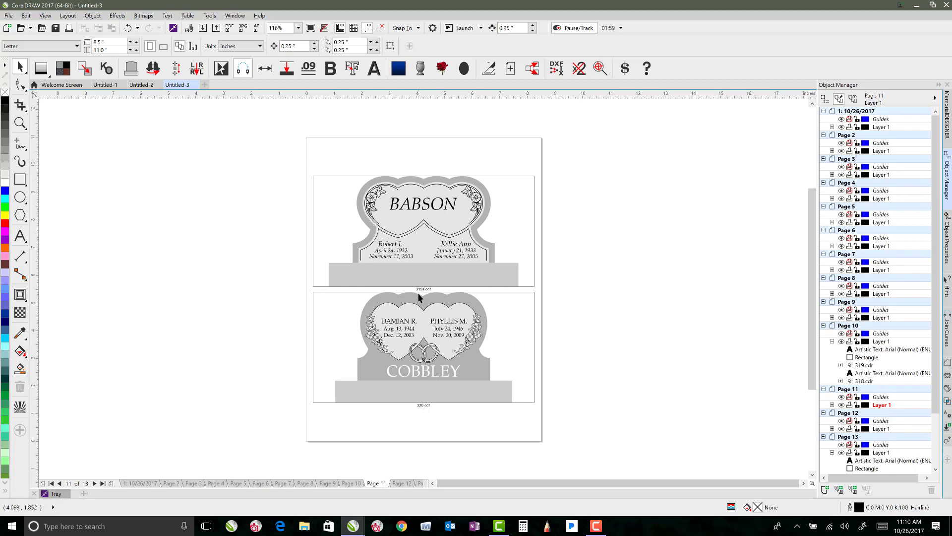
pyautogui.click(171, 483)
pyautogui.click(192, 484)
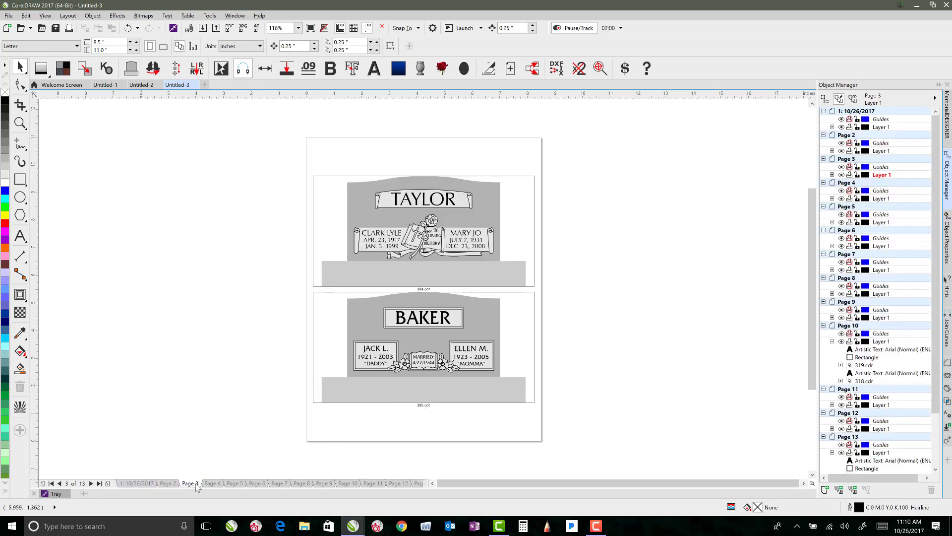
pyautogui.click(214, 484)
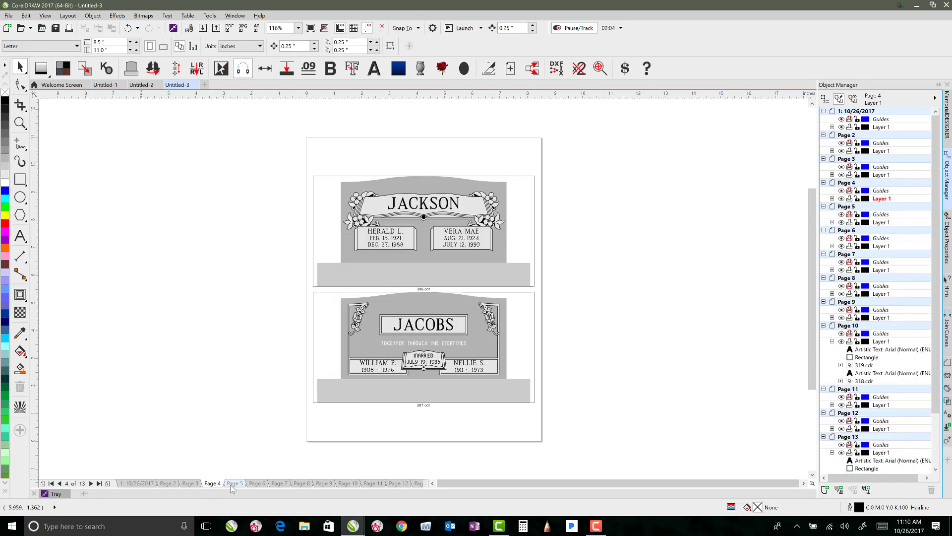
pyautogui.click(237, 484)
pyautogui.click(257, 484)
pyautogui.click(278, 483)
pyautogui.click(302, 483)
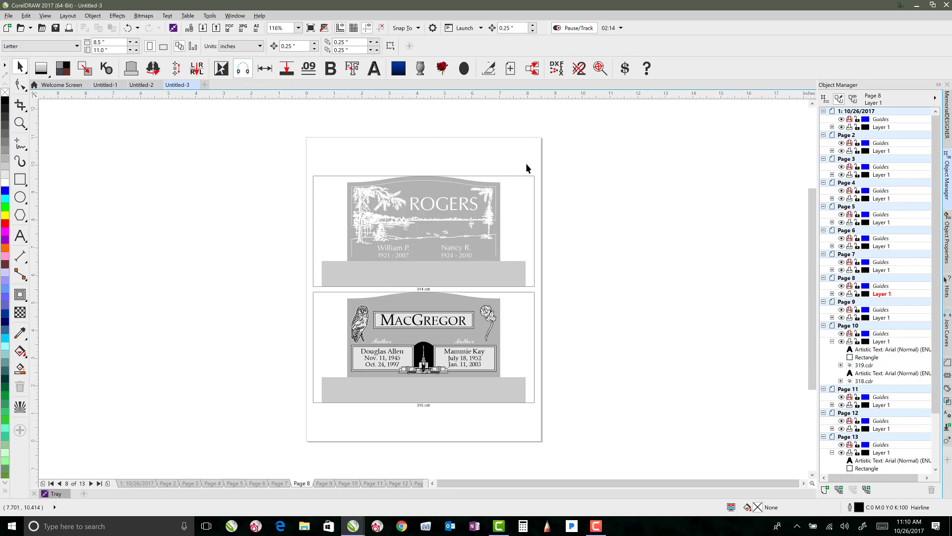
pyautogui.click(322, 177)
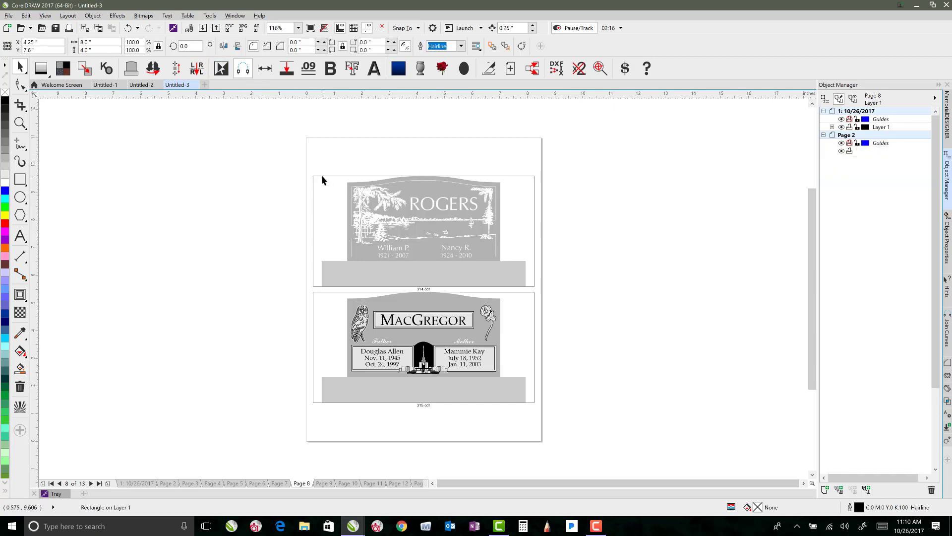
pyautogui.click(314, 292)
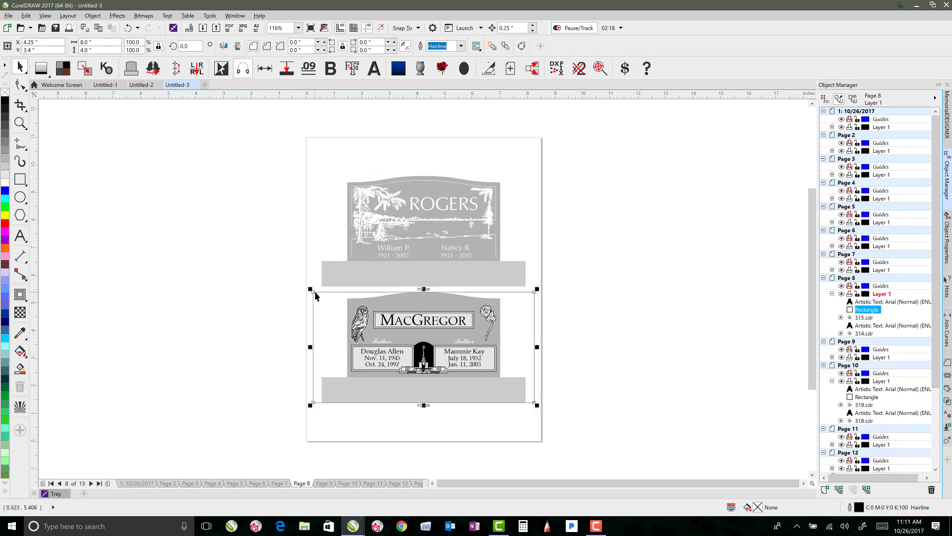
pyautogui.press('Delete')
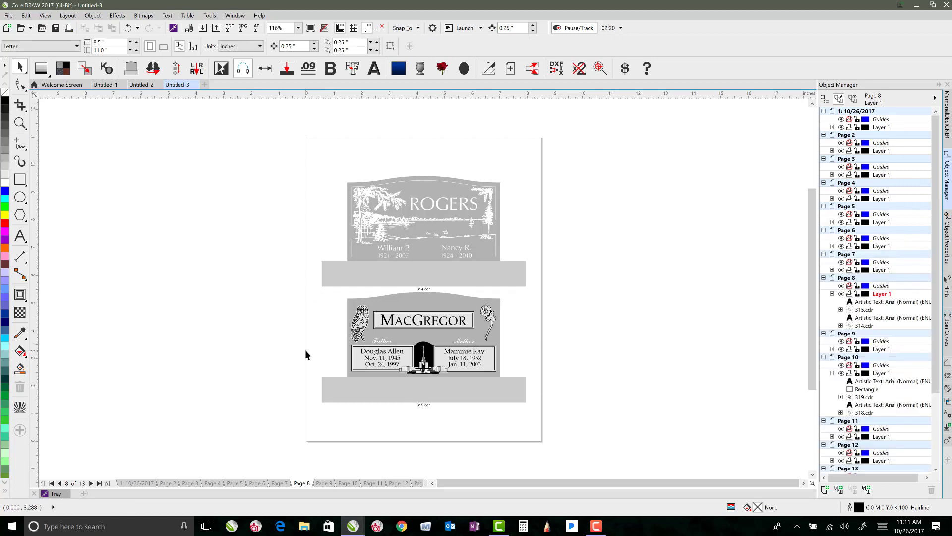